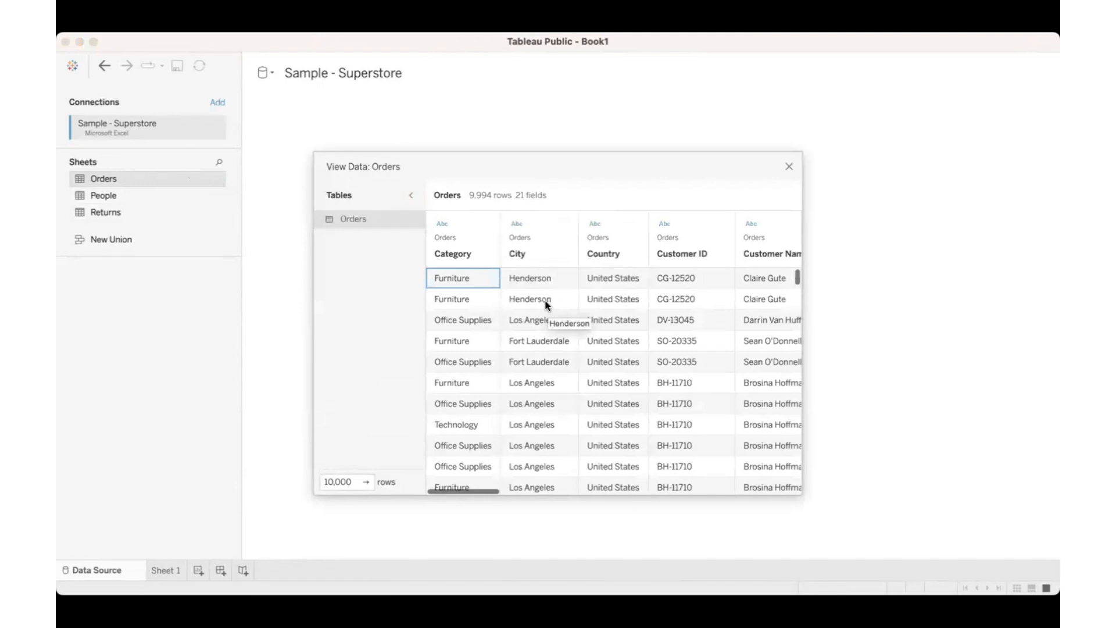
Step: Enlarge the Orders data preview and examine its rows and columns
scroll(546, 304, right, 10)
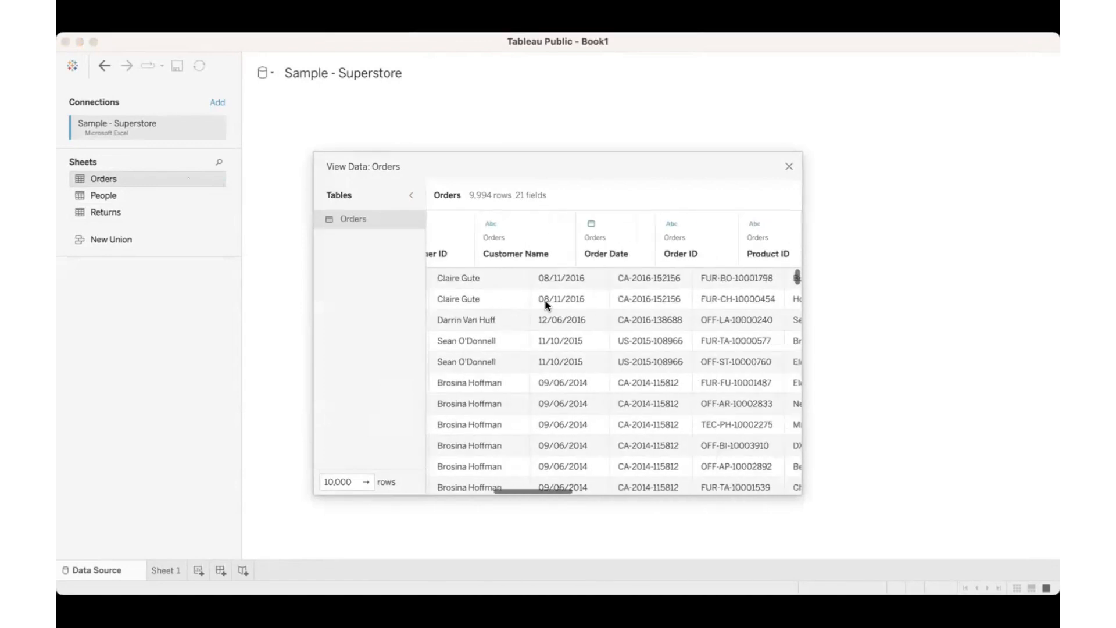
scroll(546, 304, right, 10)
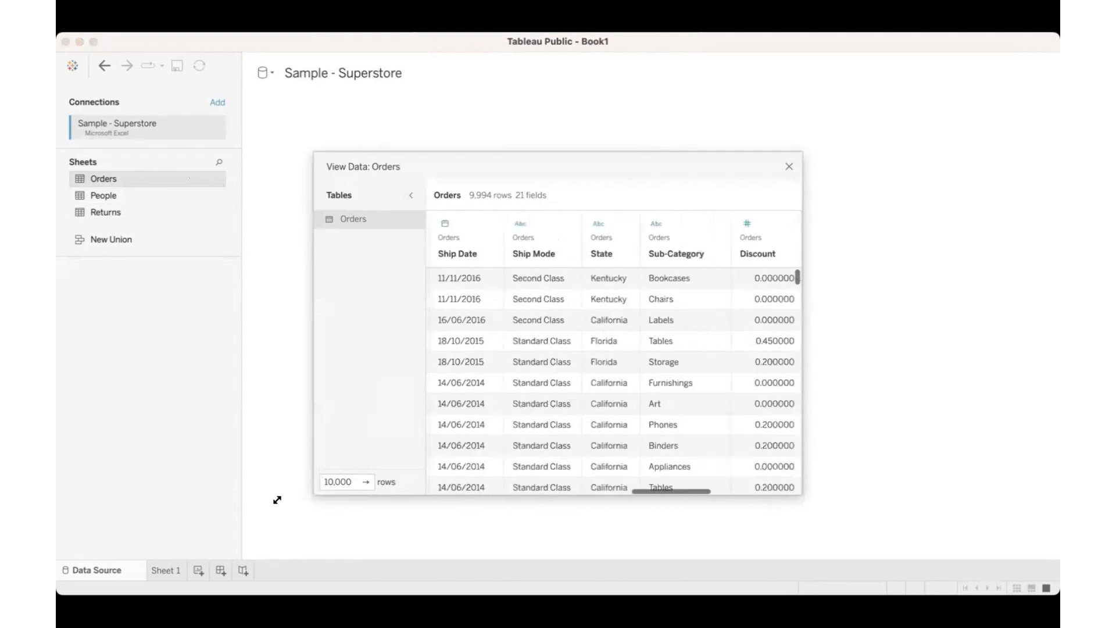
drag(314, 492, 161, 529)
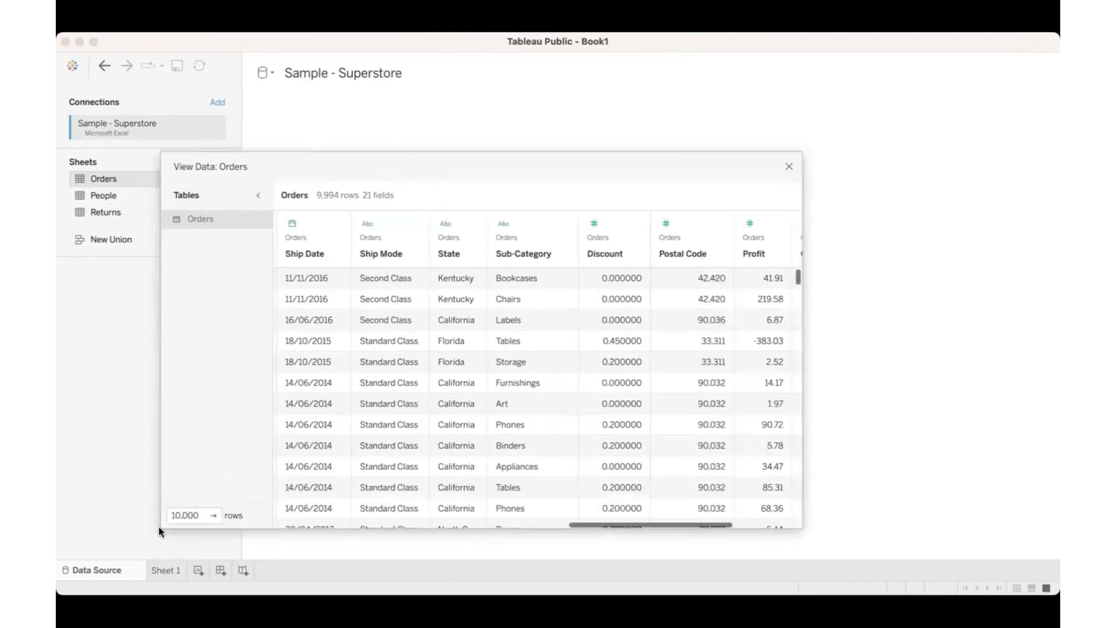
drag(797, 528, 923, 558)
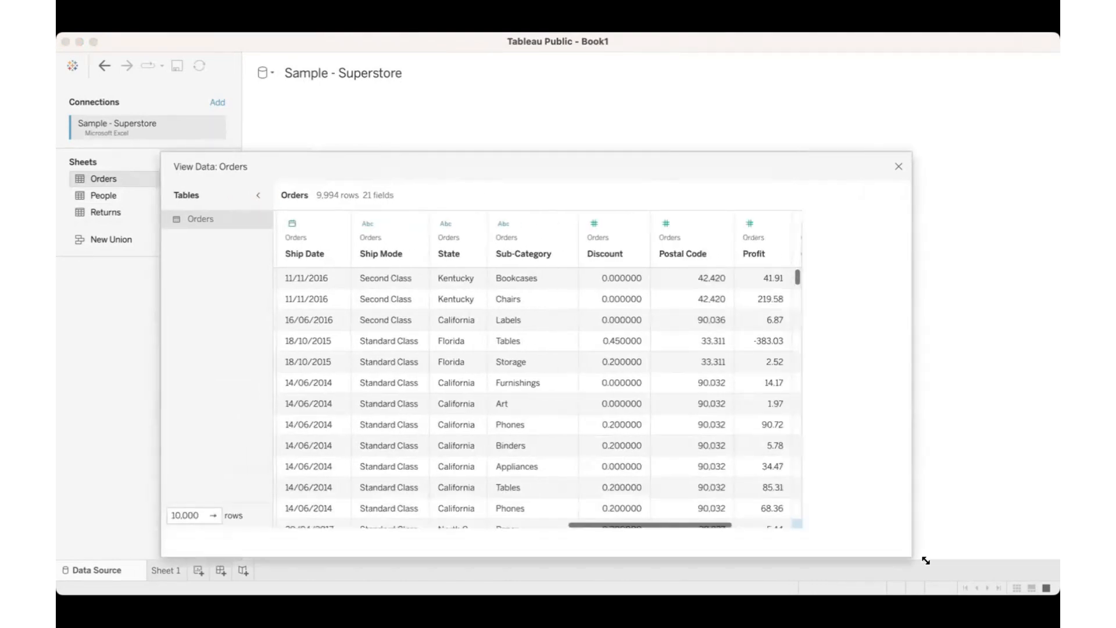
scroll(586, 382, left, 15)
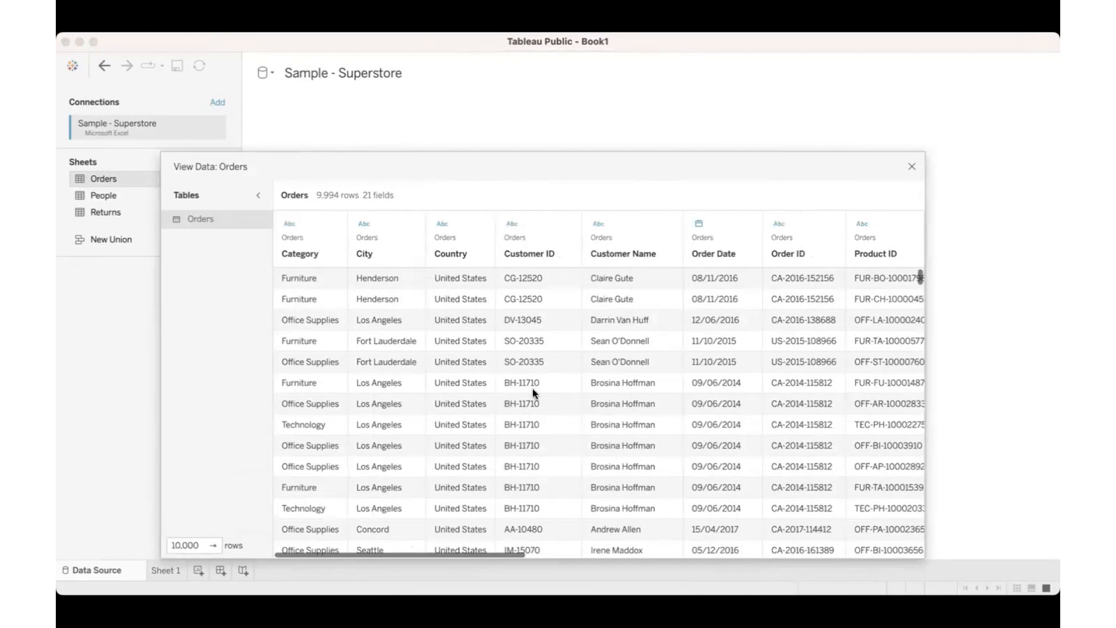
scroll(532, 388, down, 5)
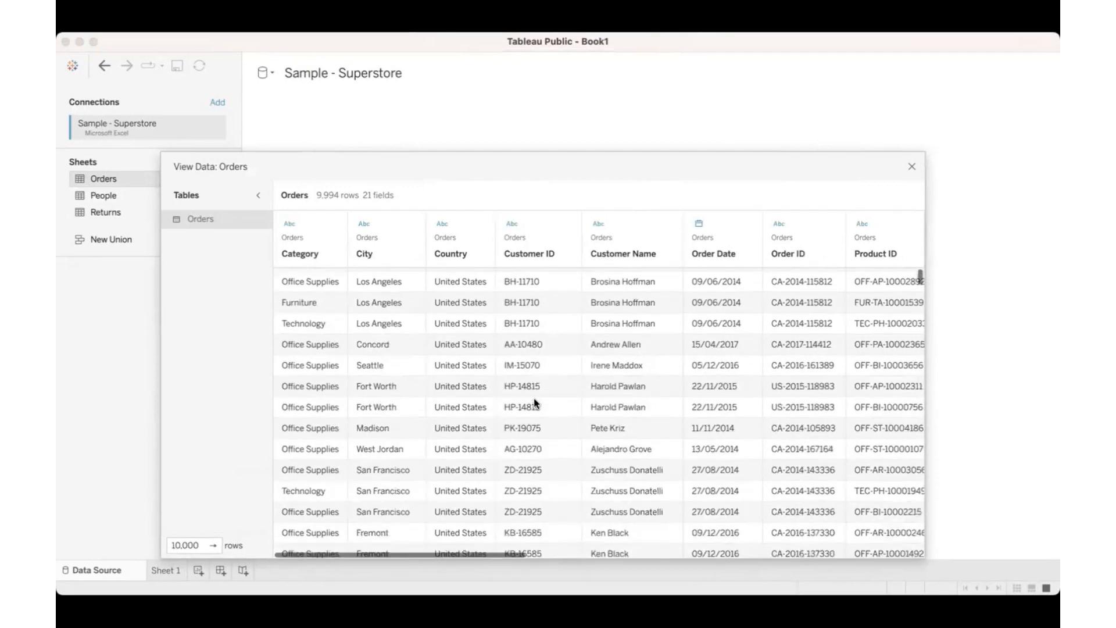
scroll(534, 399, down, 10)
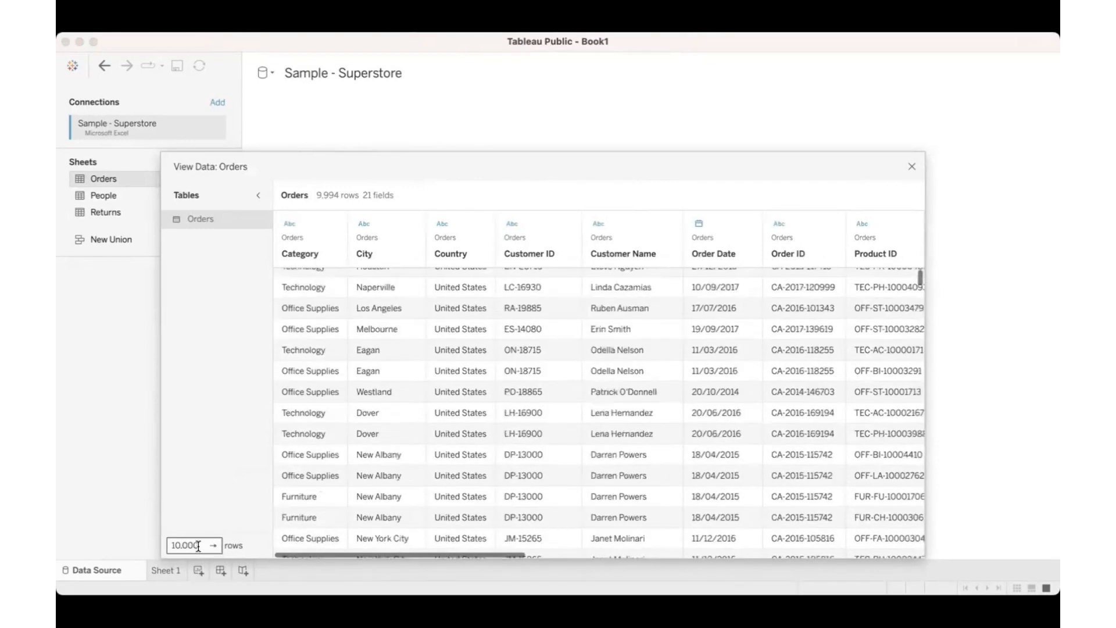
Step: Limit the Orders data preview to 10 rows and close the preview
click(198, 546)
key(BackSpace)
key(BackSpace)
key(BackSpace)
key(Return)
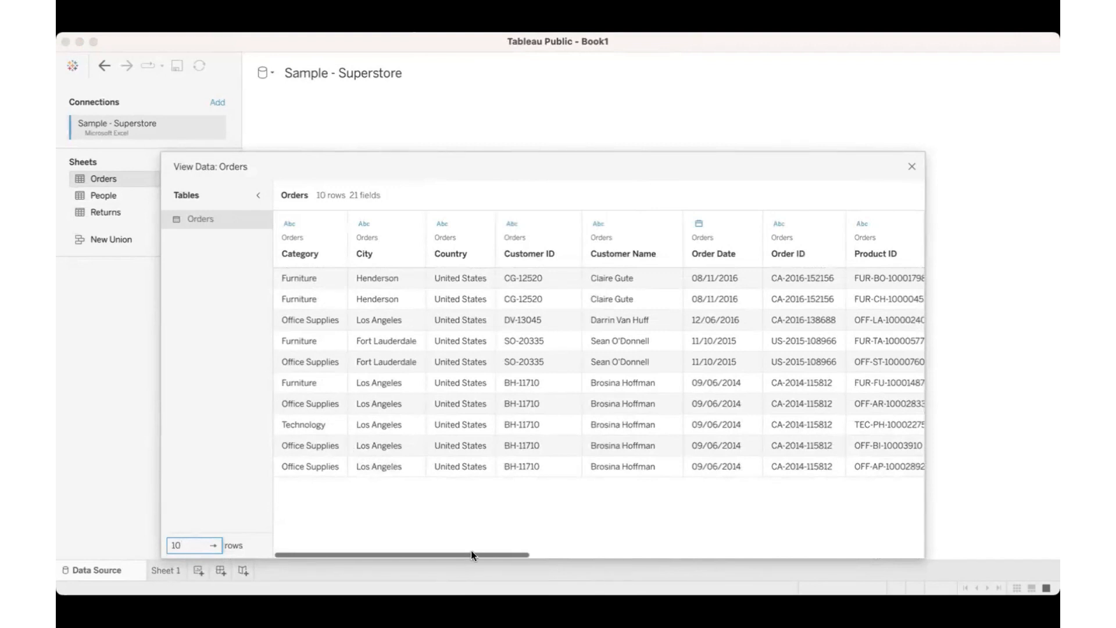
drag(471, 553, 609, 555)
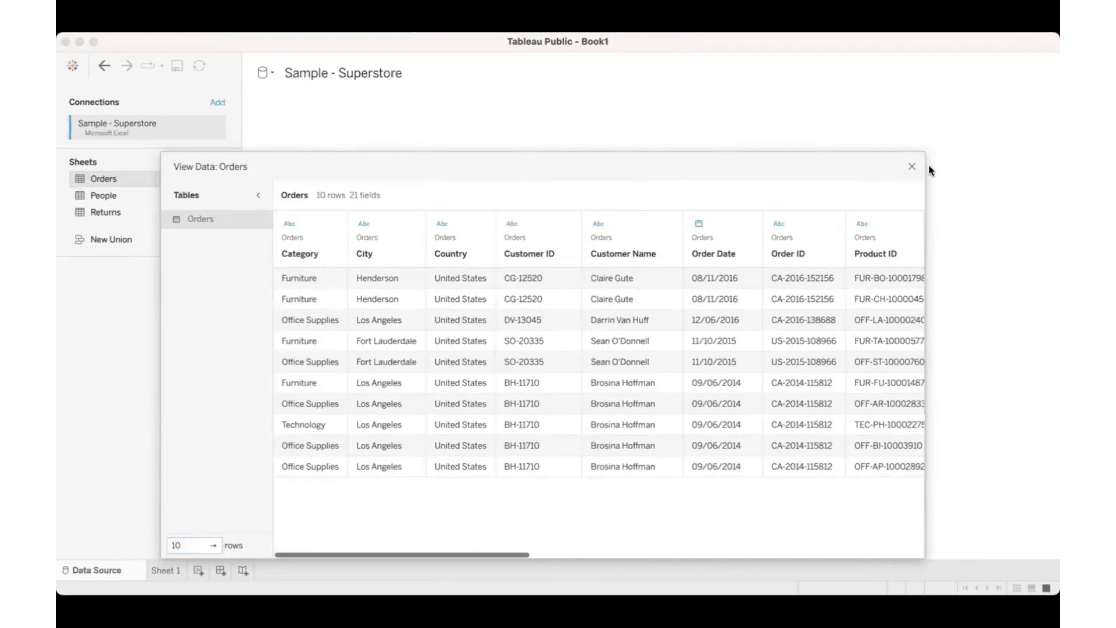
click(911, 167)
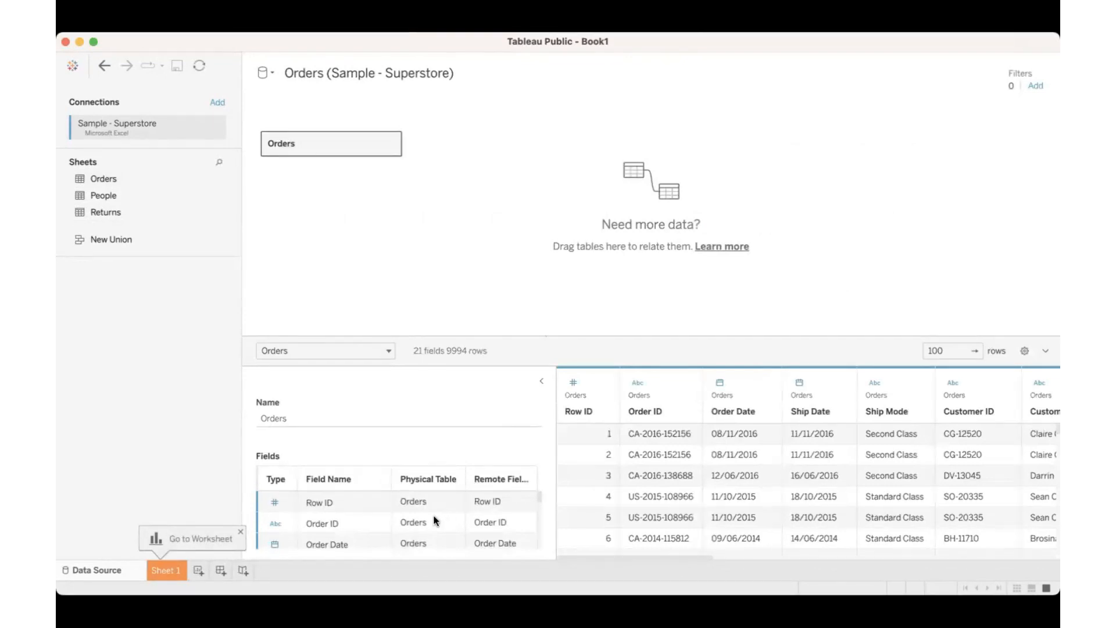
Step: Check the Orders field list, collapse the table details, and look across the columns of the data grid
scroll(480, 518, down, 3)
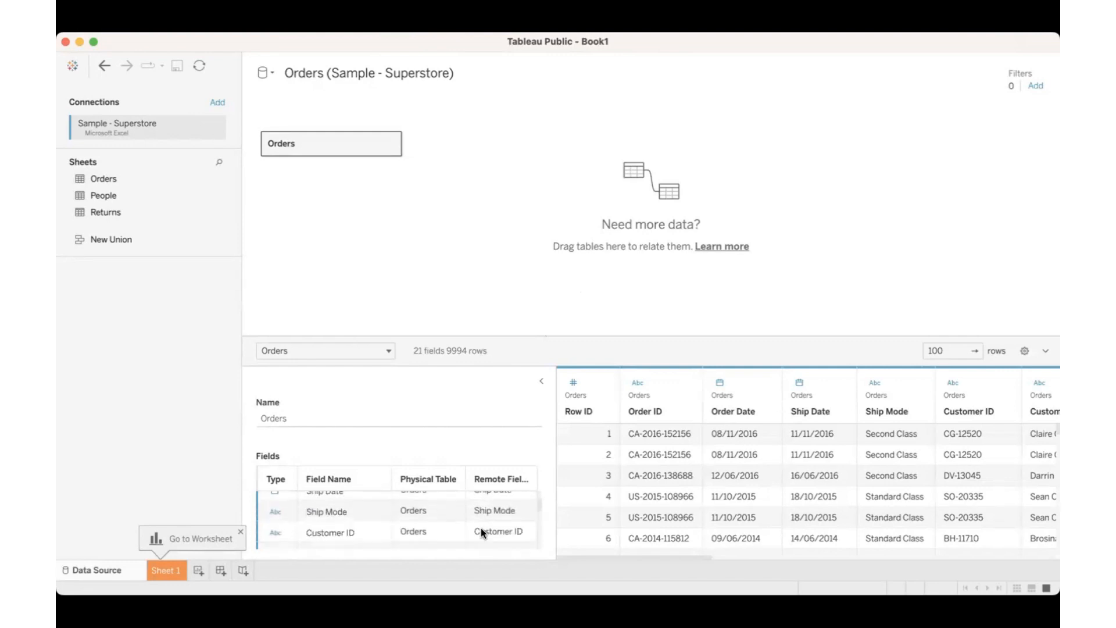
scroll(480, 528, down, 3)
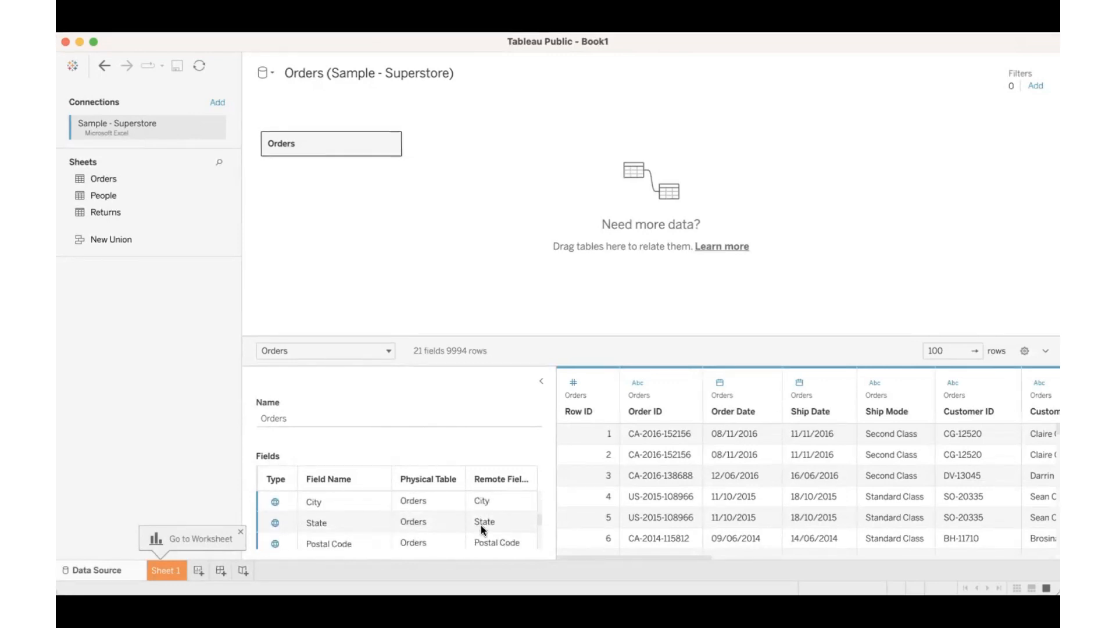
click(541, 380)
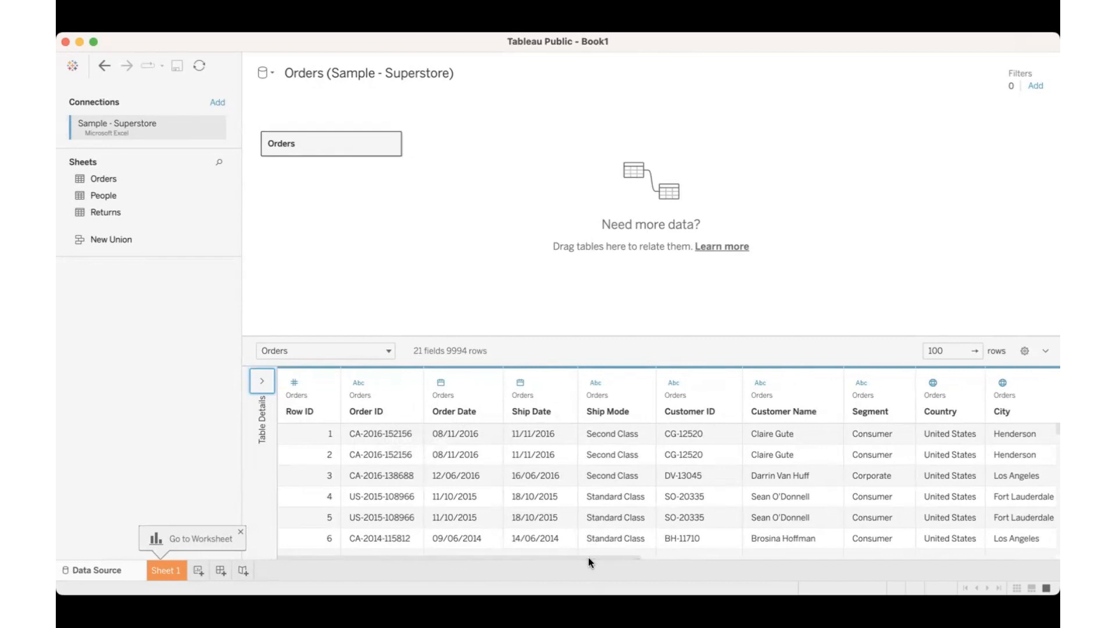
drag(591, 556, 1048, 566)
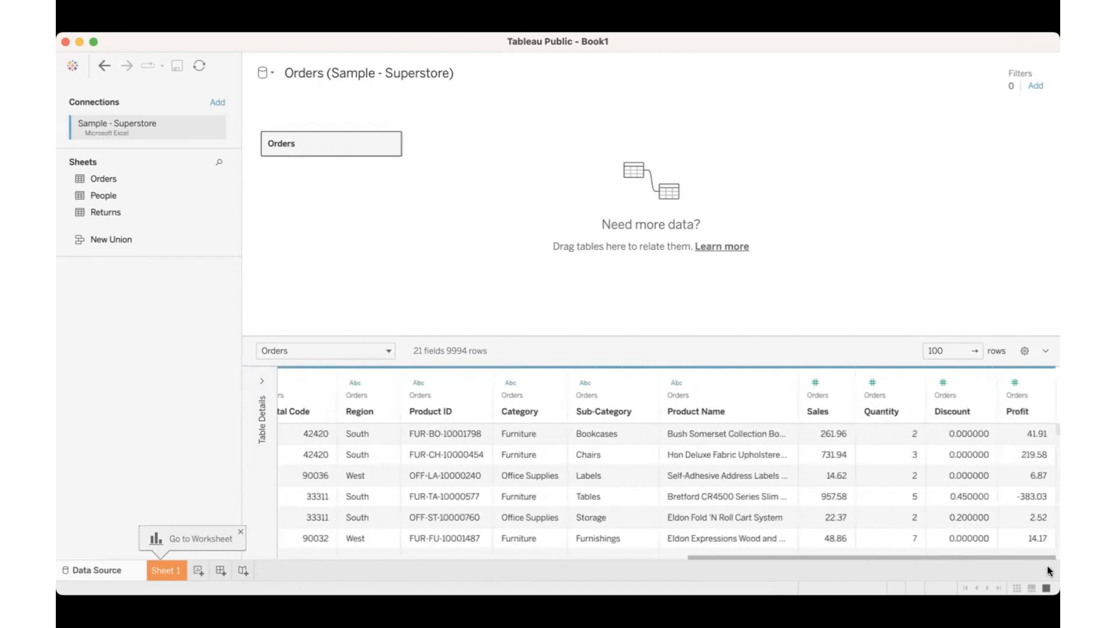
drag(576, 562, 306, 485)
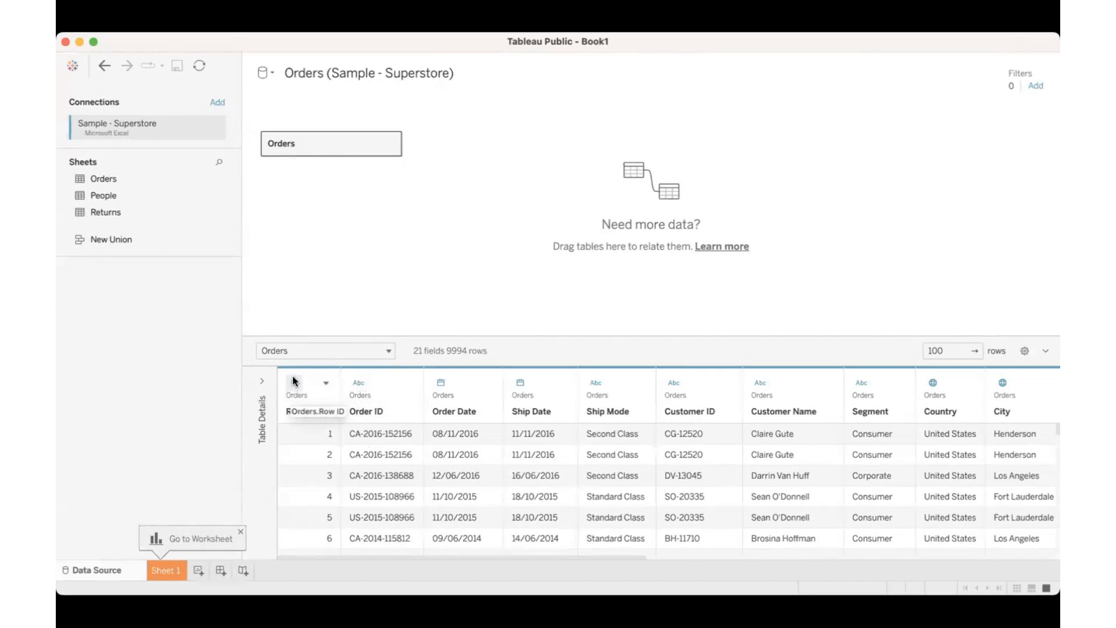
Step: Try the Number (decimal) data type on the Row ID column and set it back to Number (whole)
click(358, 382)
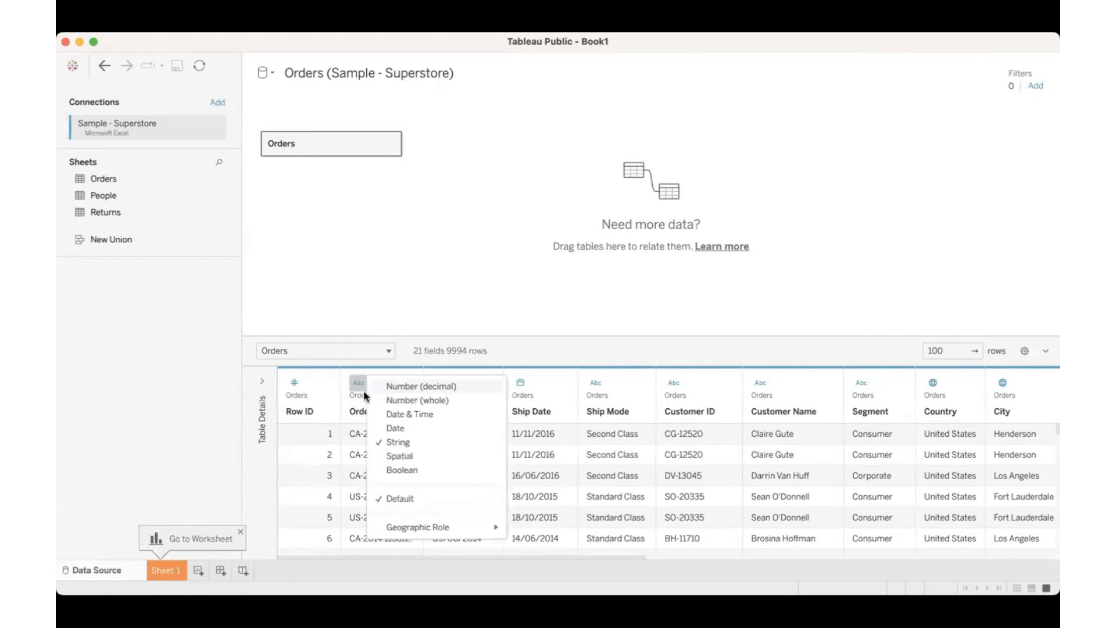
click(294, 385)
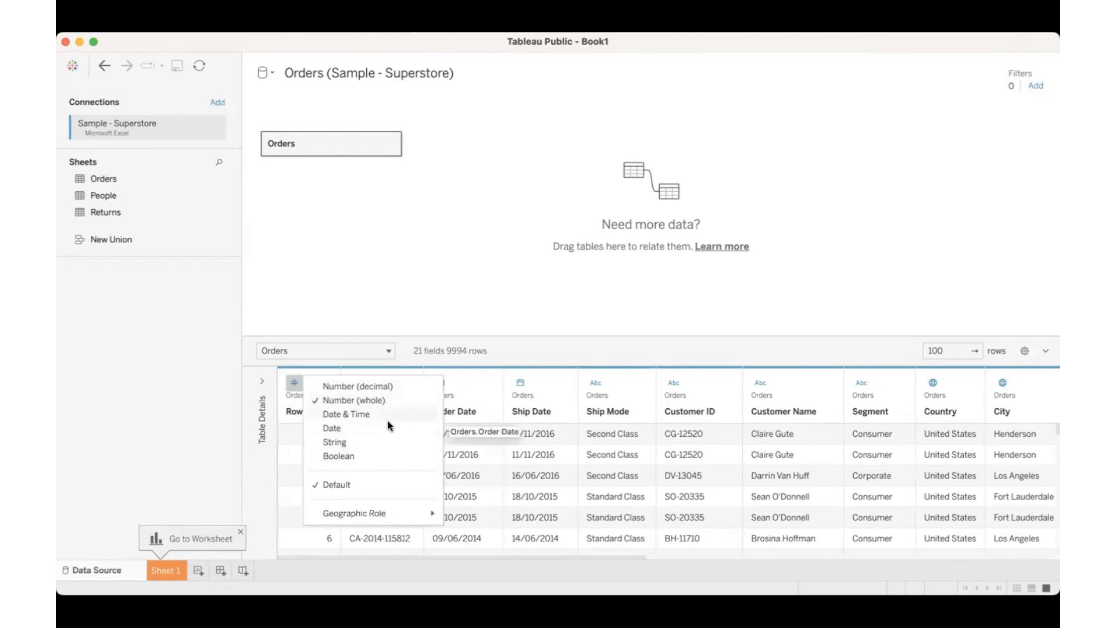
click(365, 386)
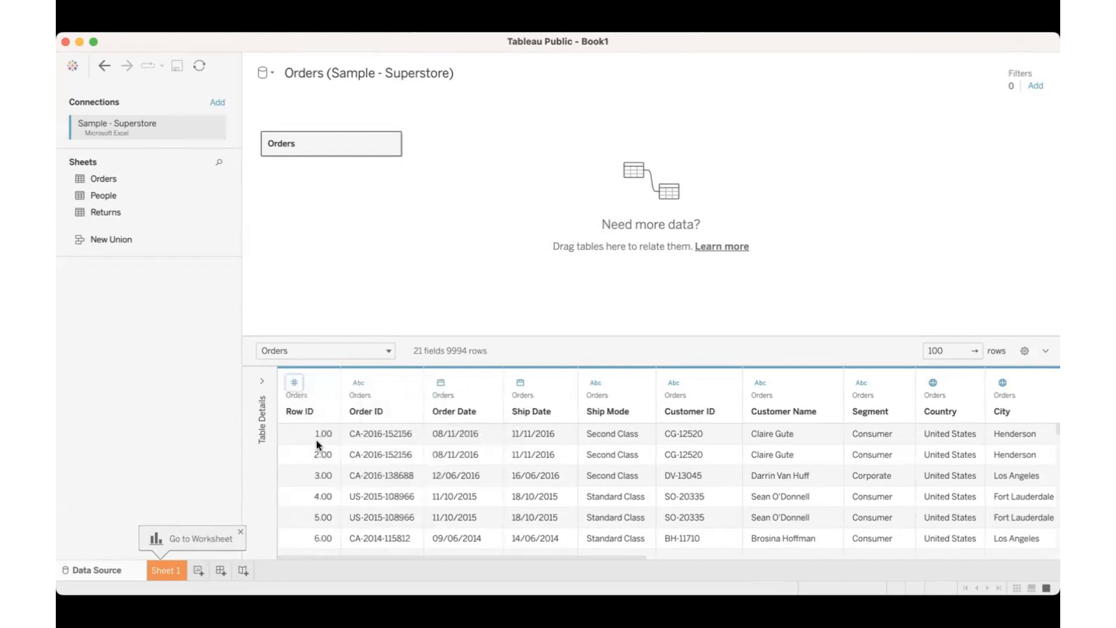
click(293, 383)
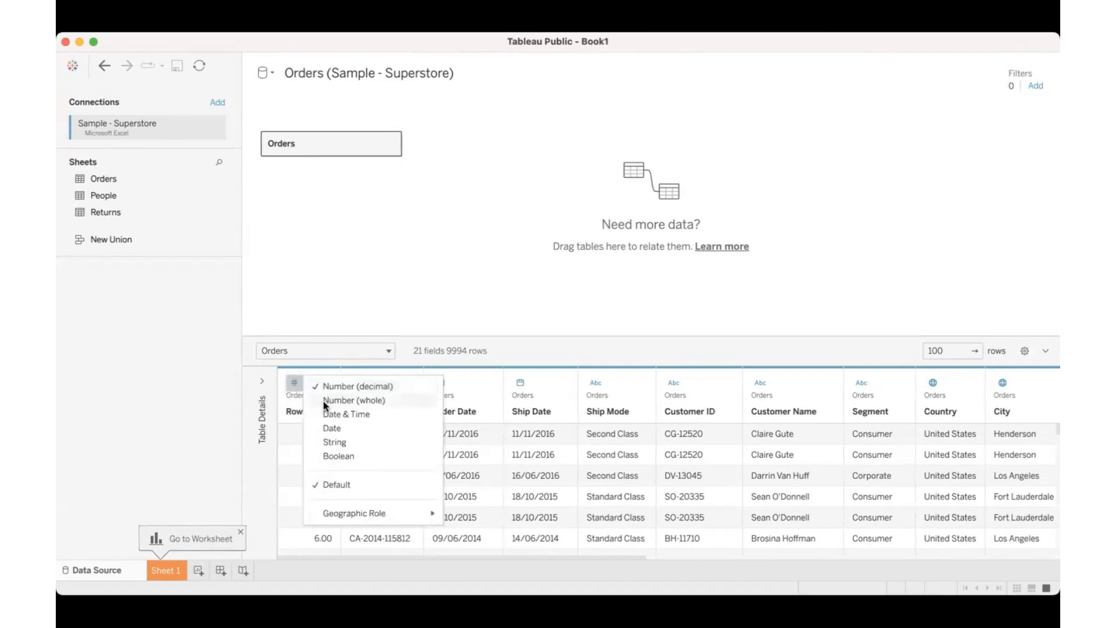
click(326, 403)
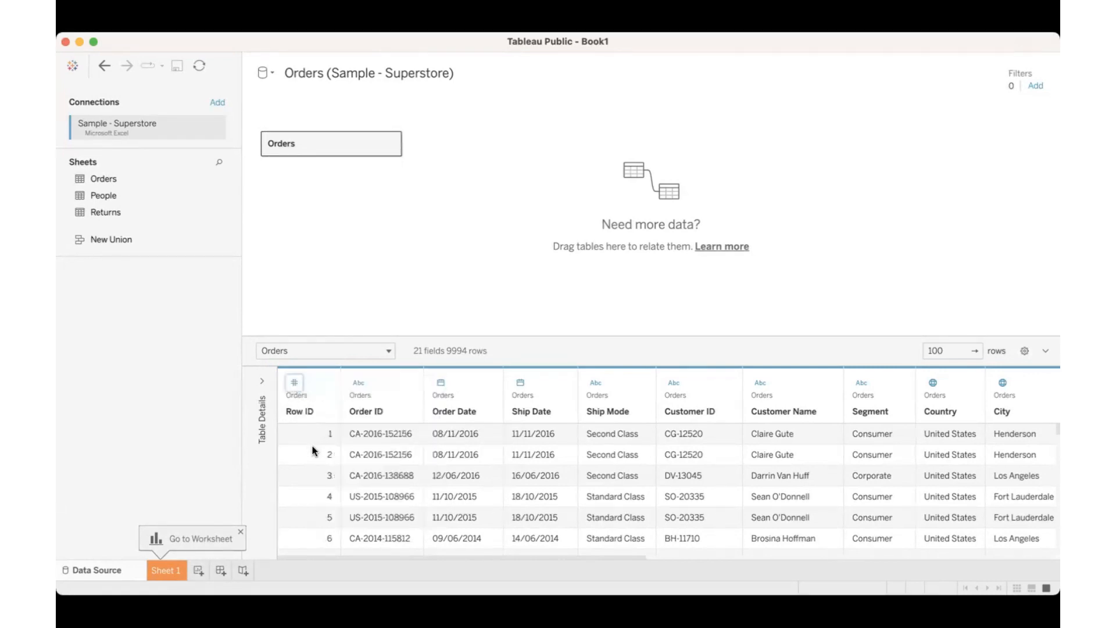
Step: Try the Date & Time data type on the Ship Date column, widening it to read the values, and restore the Date type
click(520, 382)
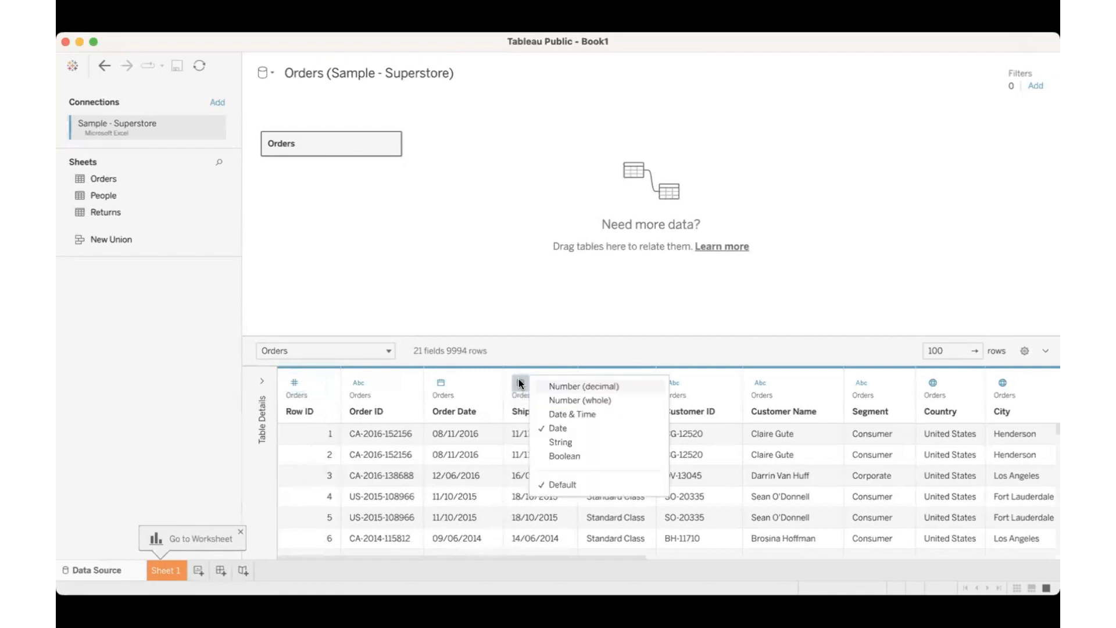
click(554, 413)
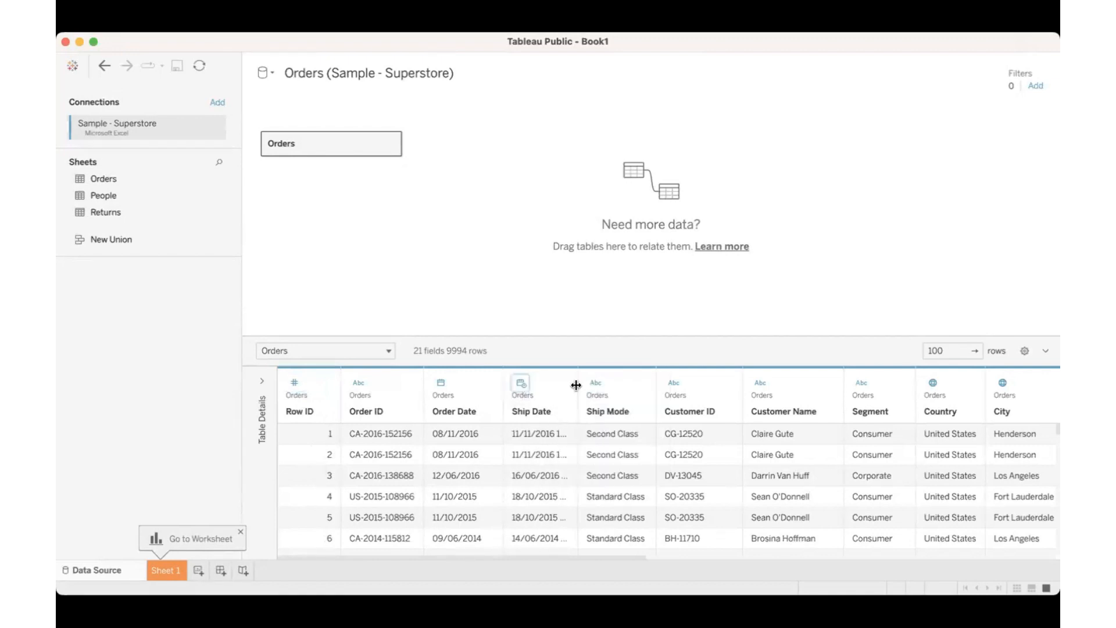
drag(576, 384, 684, 379)
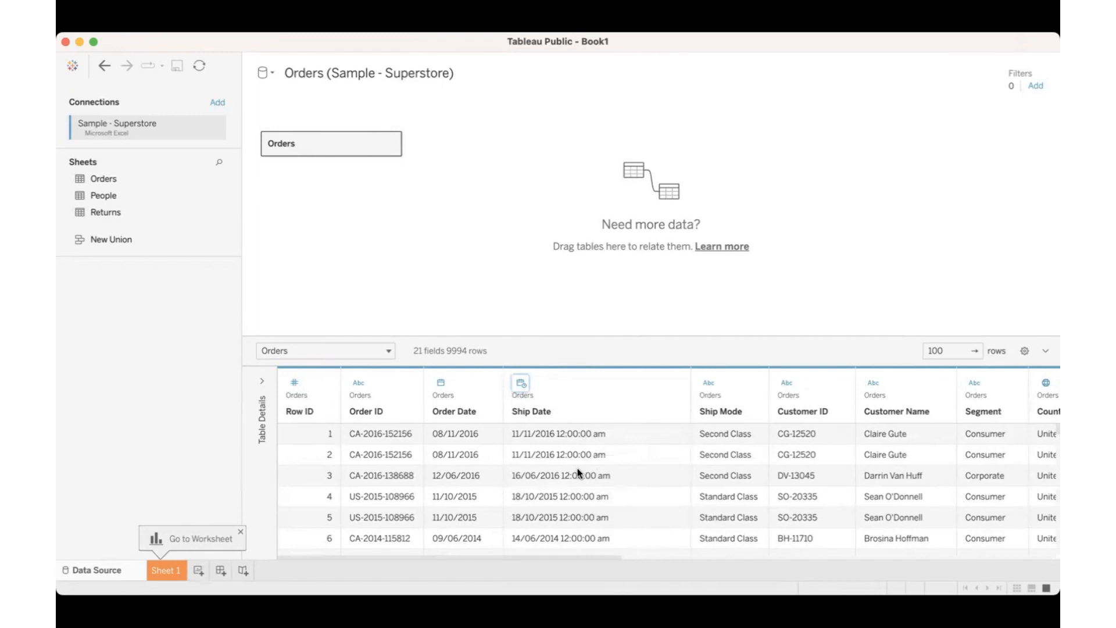
scroll(577, 468, down, 5)
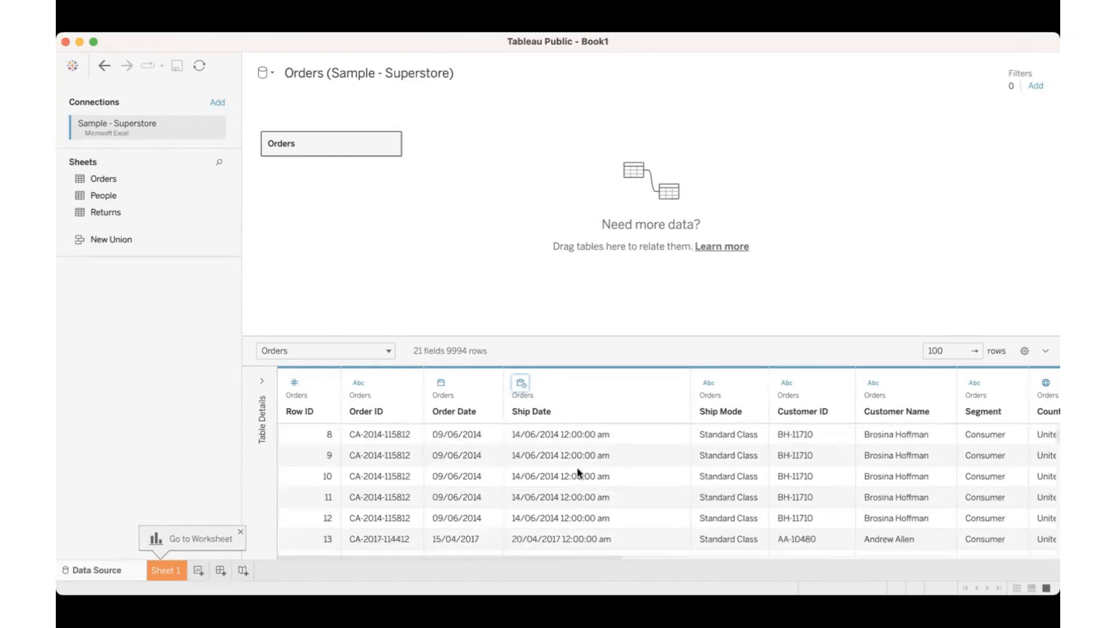
click(512, 383)
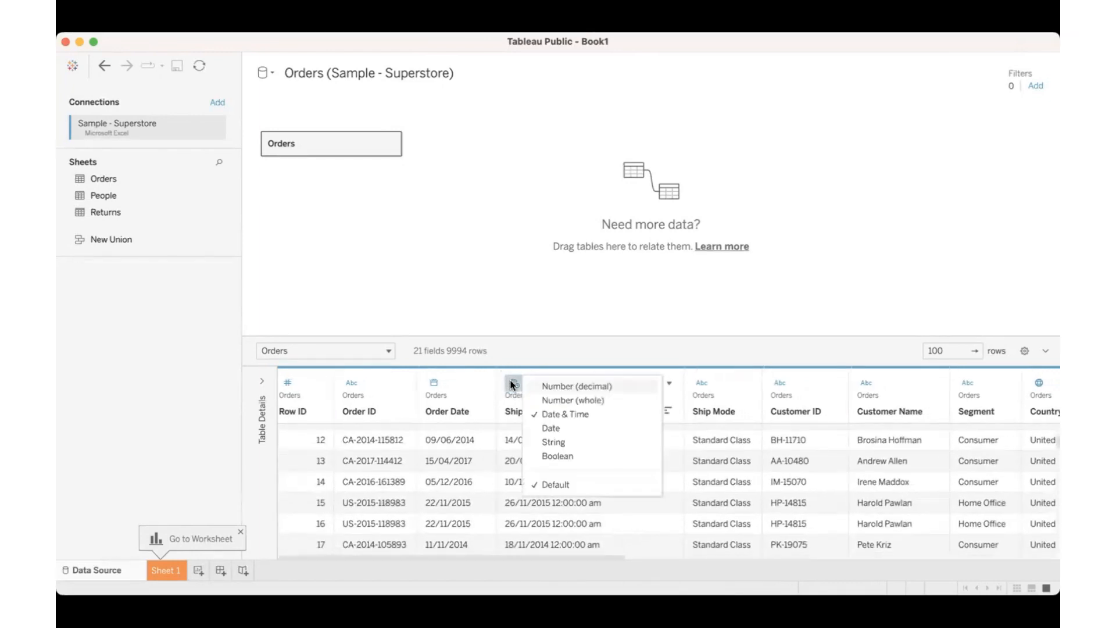
click(552, 425)
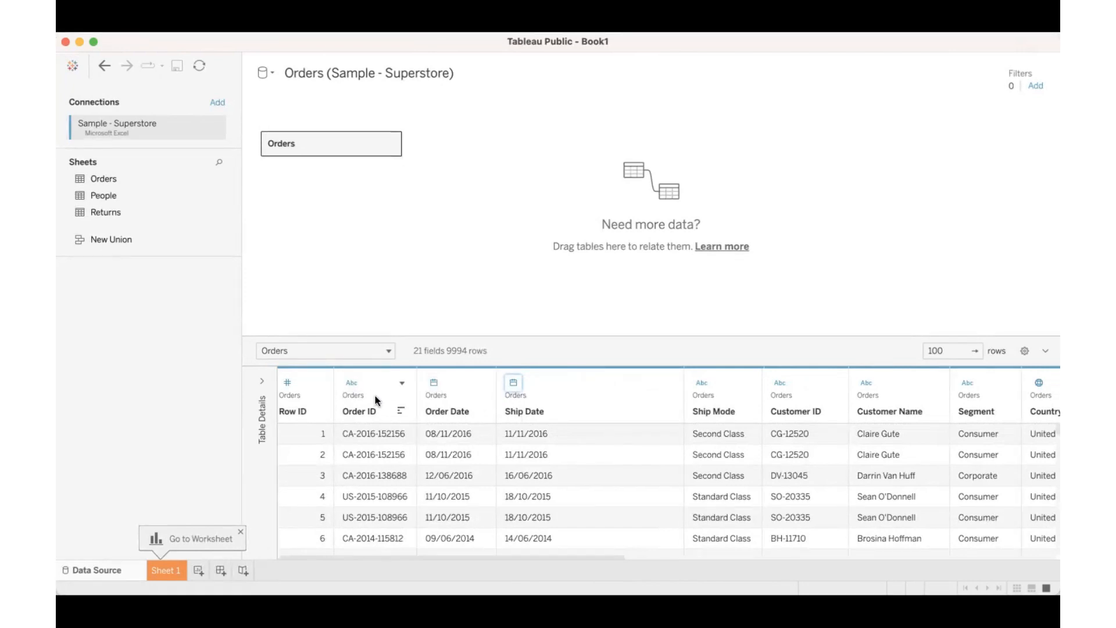
Step: Set the Row ID column's data type to Number (decimal) and review the data types of the remaining columns
click(281, 381)
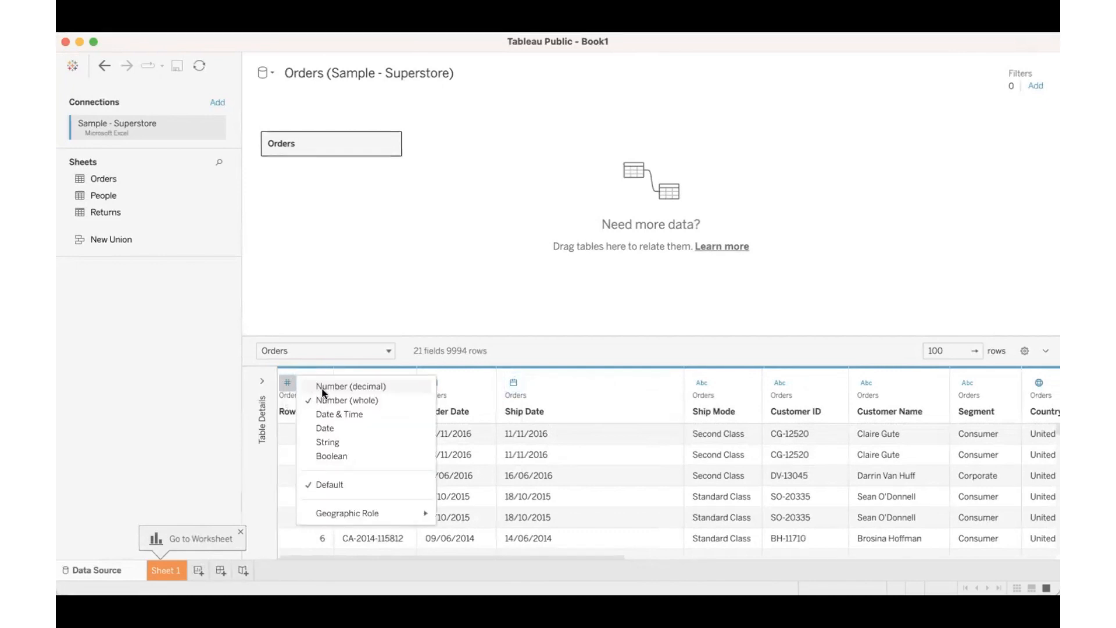
click(324, 387)
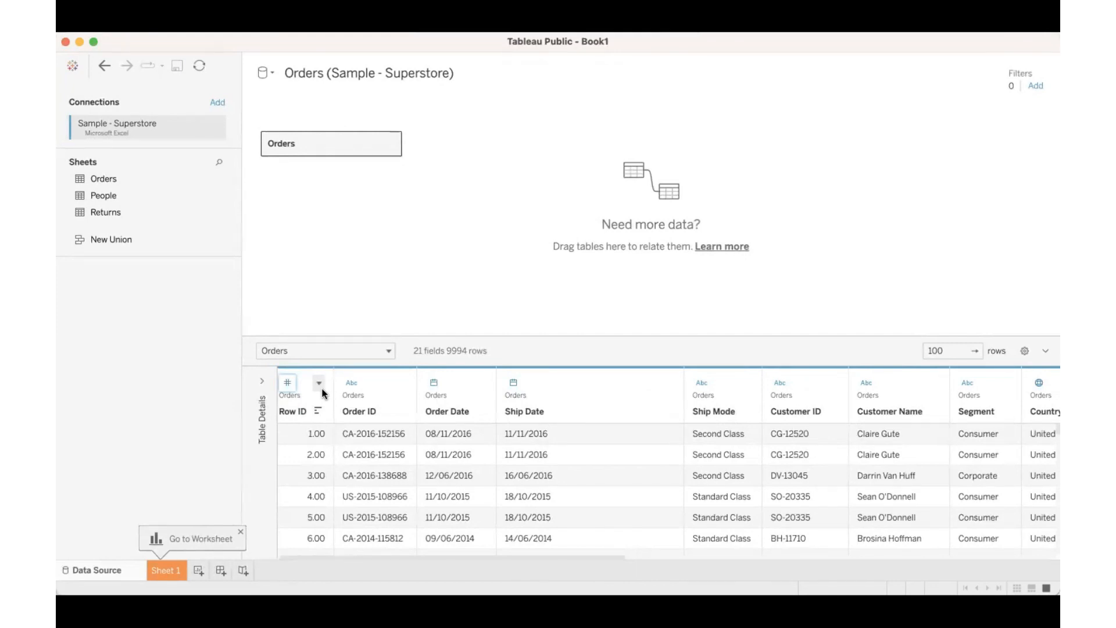
scroll(529, 464, right, 3)
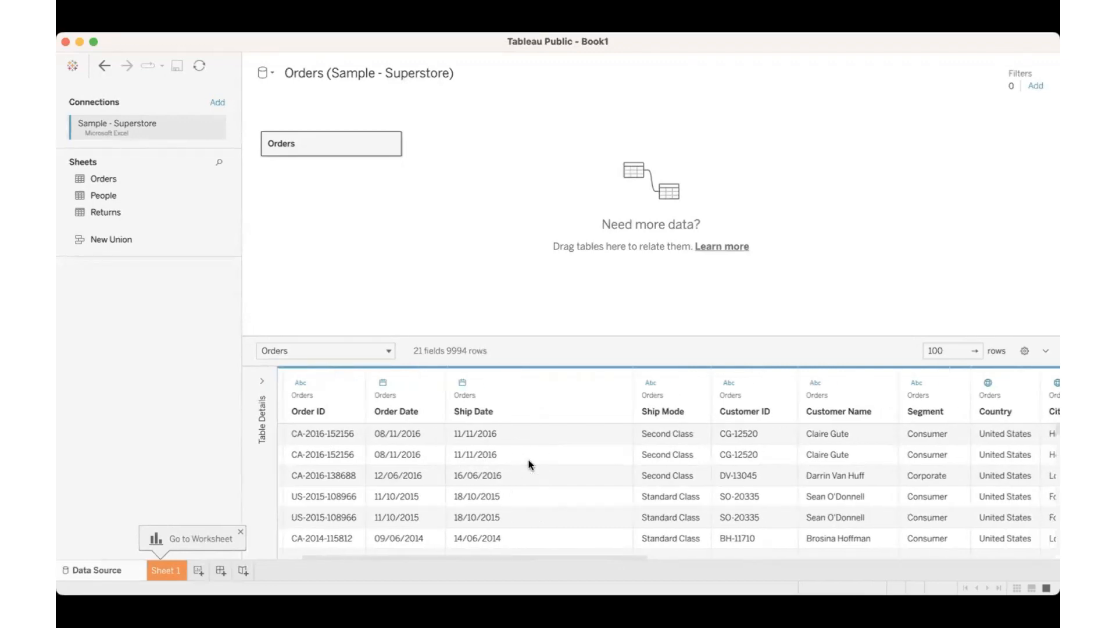
drag(612, 557, 794, 555)
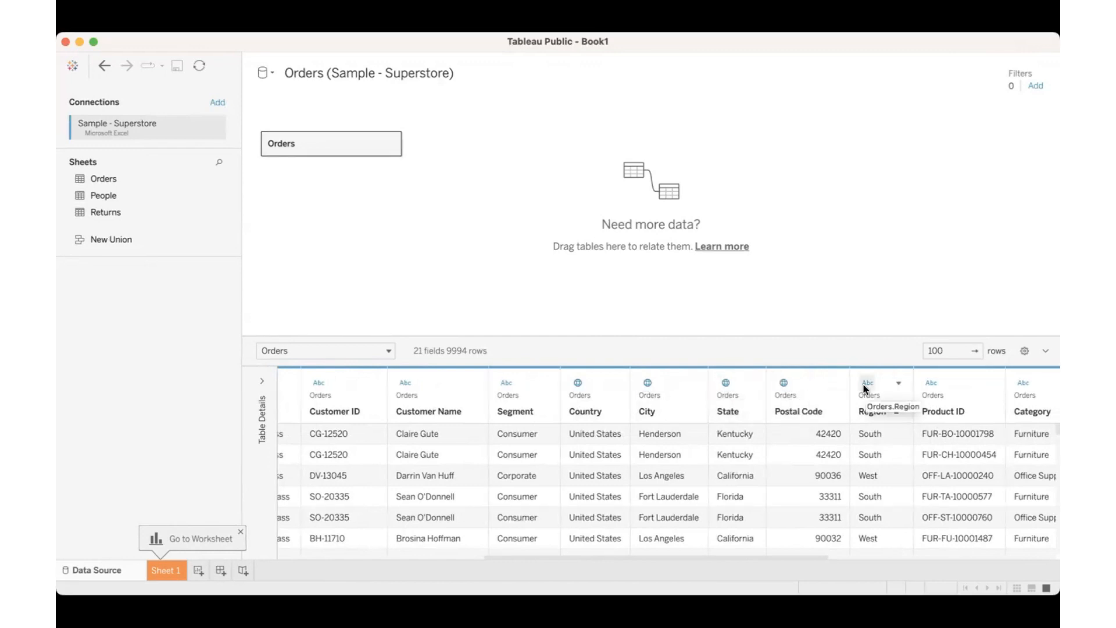
scroll(855, 445, right, 3)
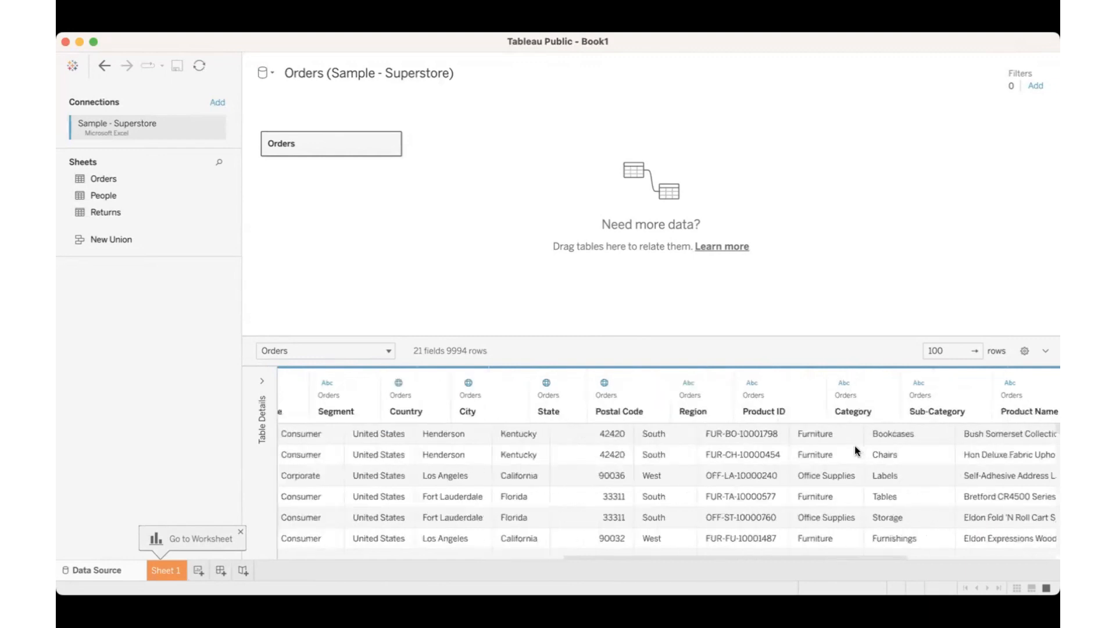
scroll(344, 462, left, 10)
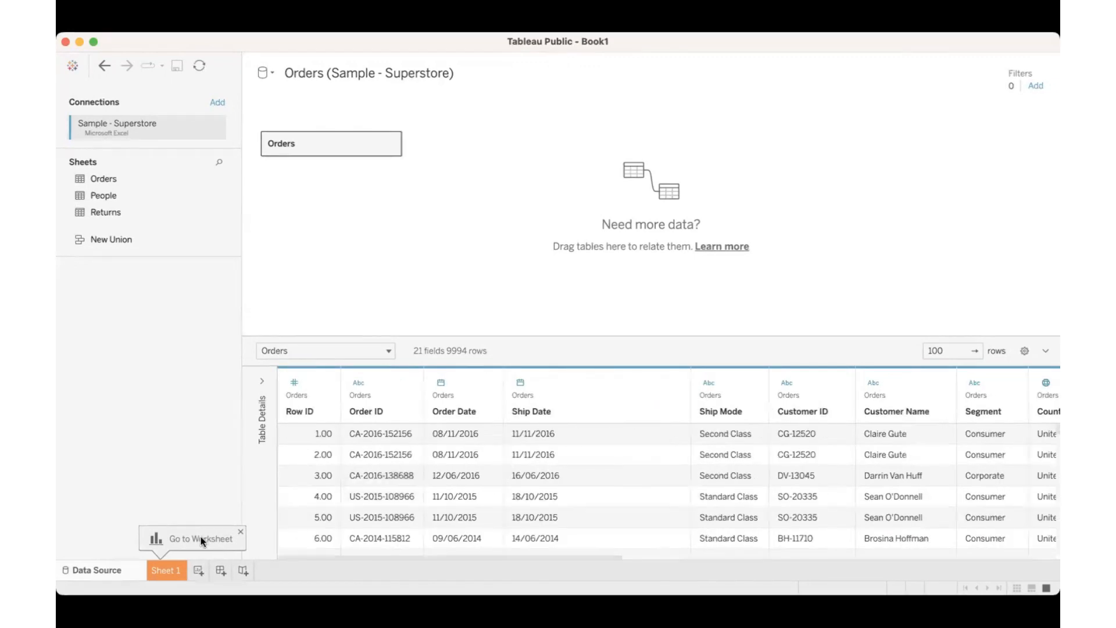
Step: On Sheet 1, place Category on Columns and add Sales to the marks as text values
click(172, 566)
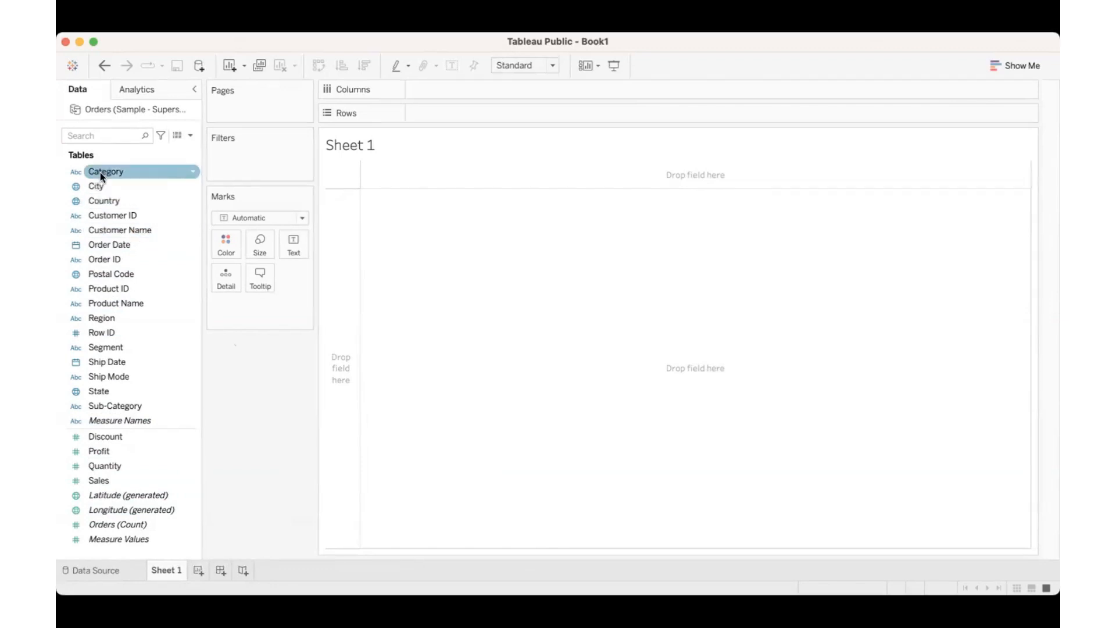
mouse_move(100, 172)
mouse_down()
mouse_move(487, 106)
mouse_move(473, 92)
mouse_up()
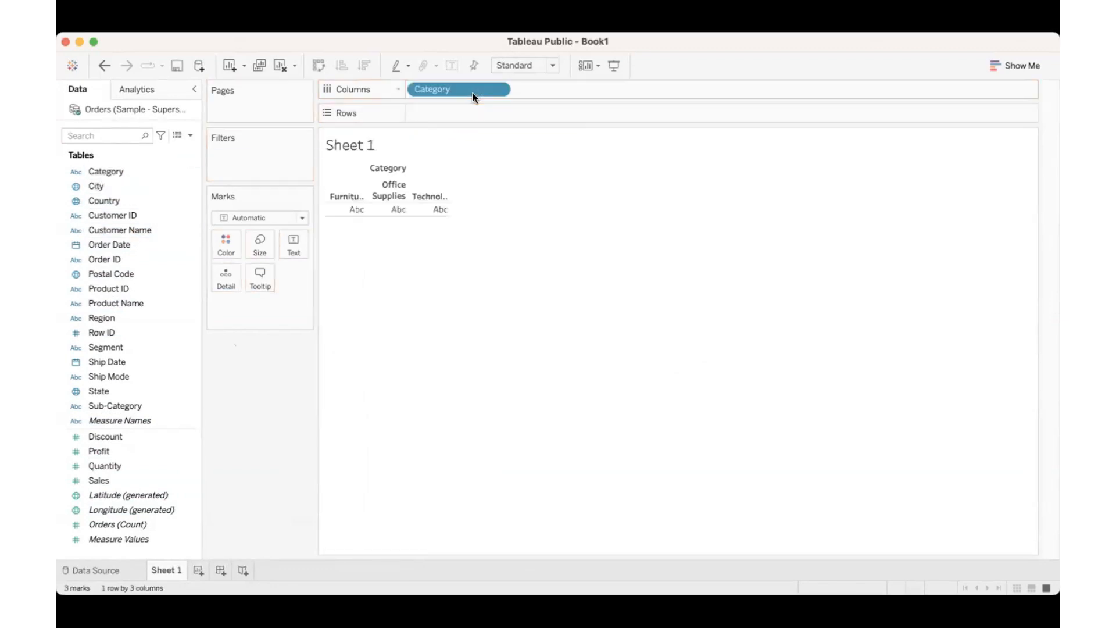
drag(103, 480, 302, 240)
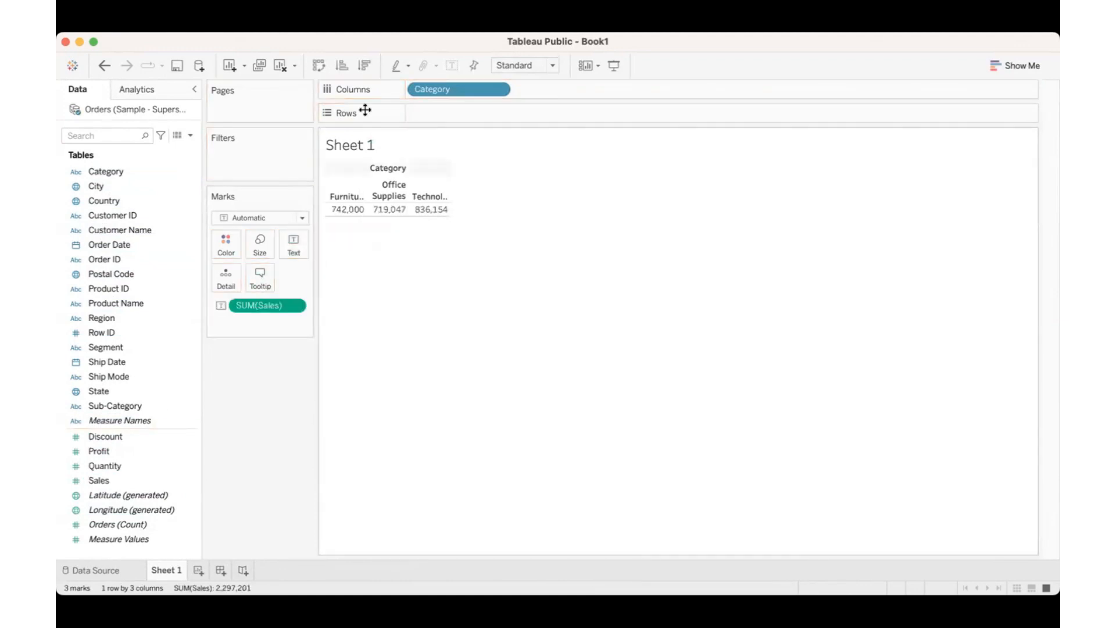
Step: Swap rows and columns so Category is on Rows, and replace the Sales text values with Quantity followed by Sales
click(319, 65)
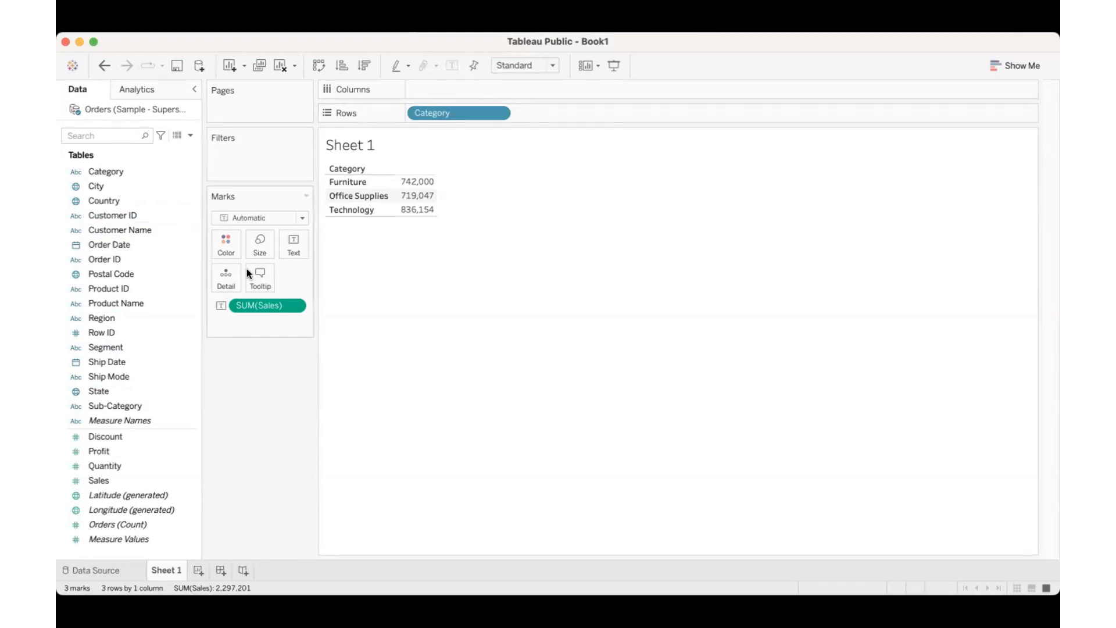
drag(281, 309, 277, 392)
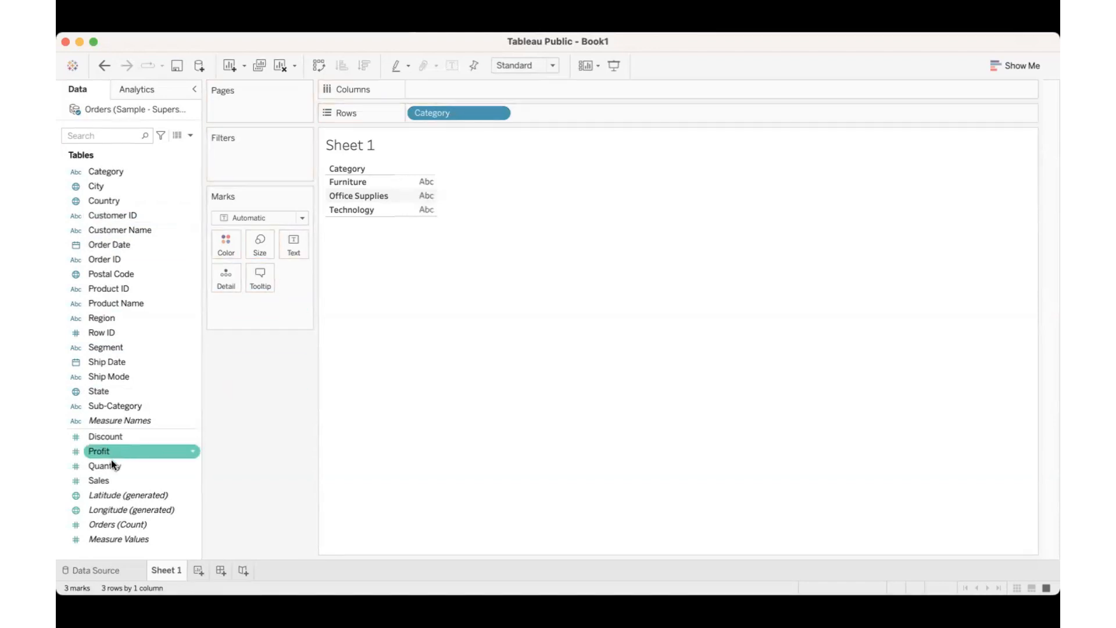
drag(107, 468, 283, 244)
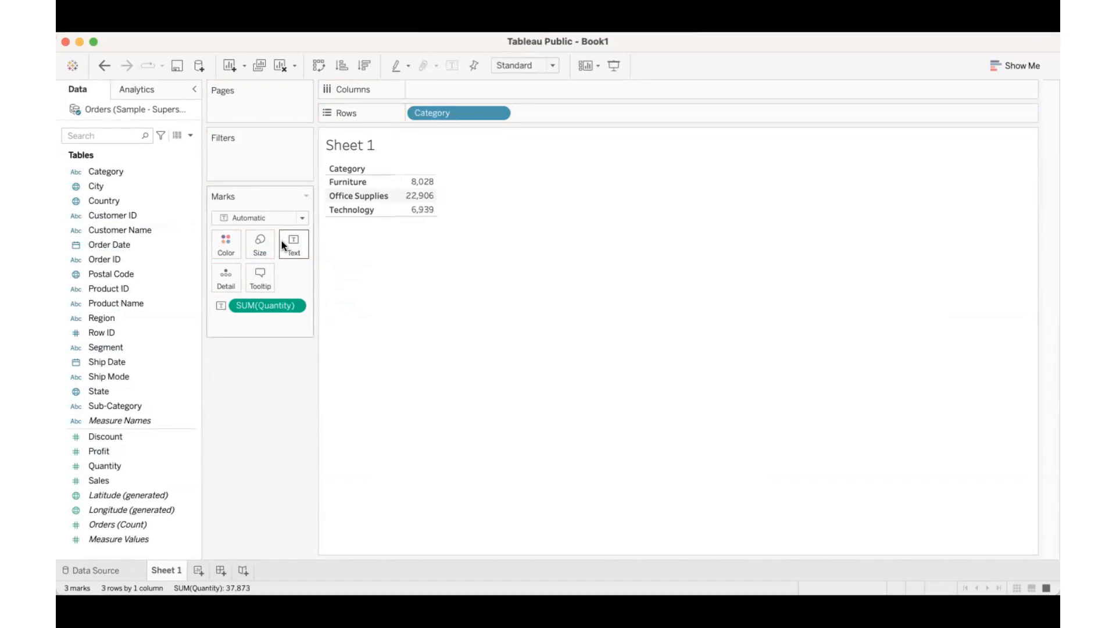
drag(88, 480, 292, 242)
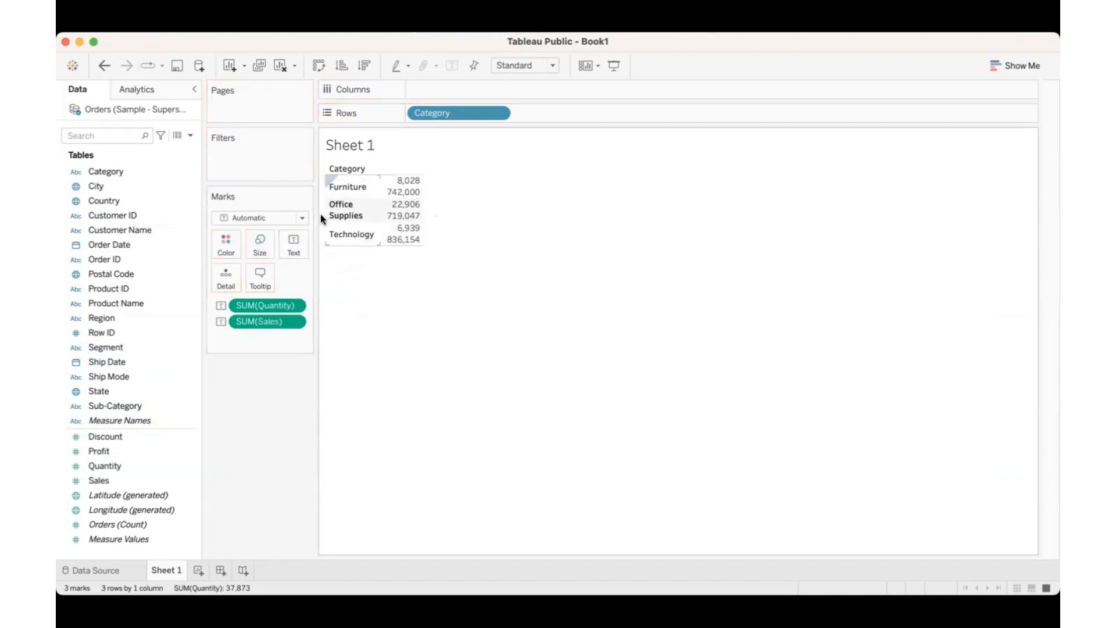
Step: Swap Category back to Columns and widen the category columns until their names show in full
click(319, 66)
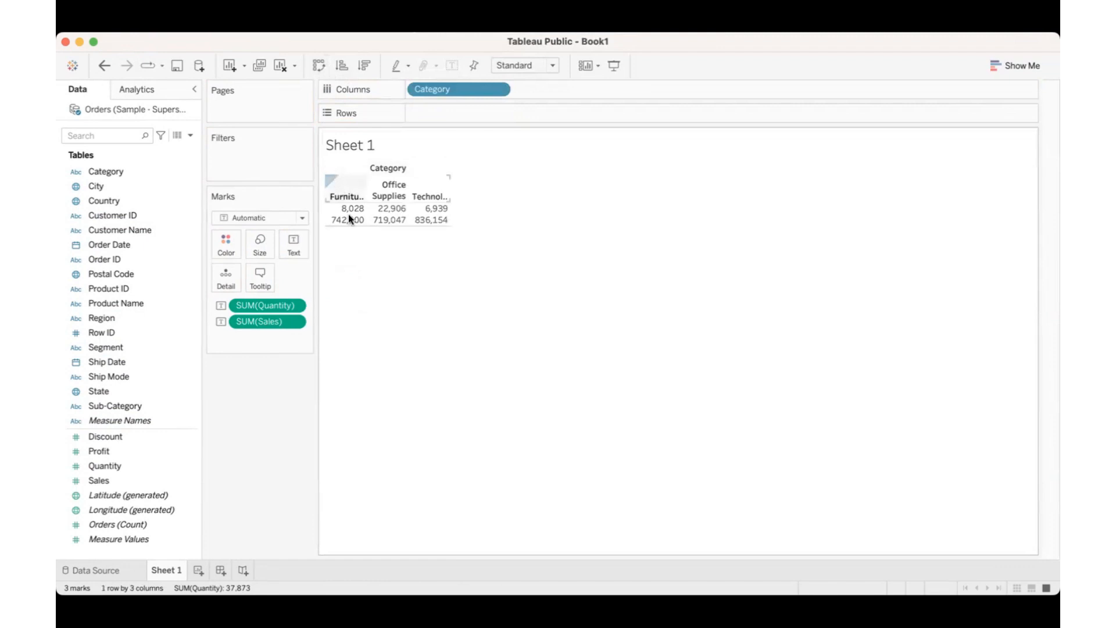
mouse_move(348, 213)
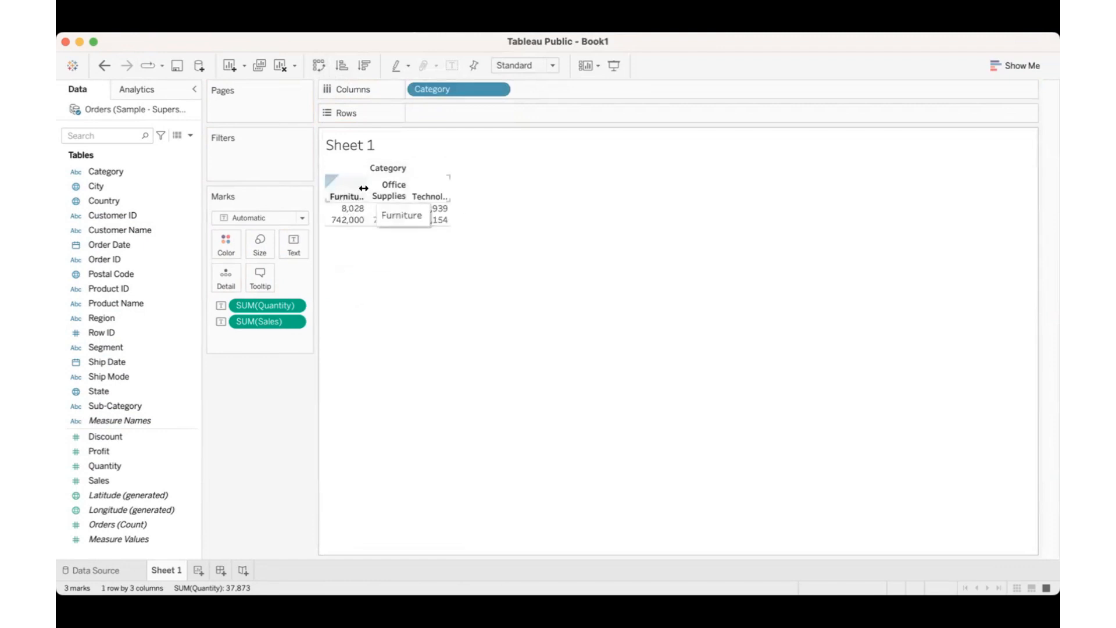
drag(365, 187, 379, 187)
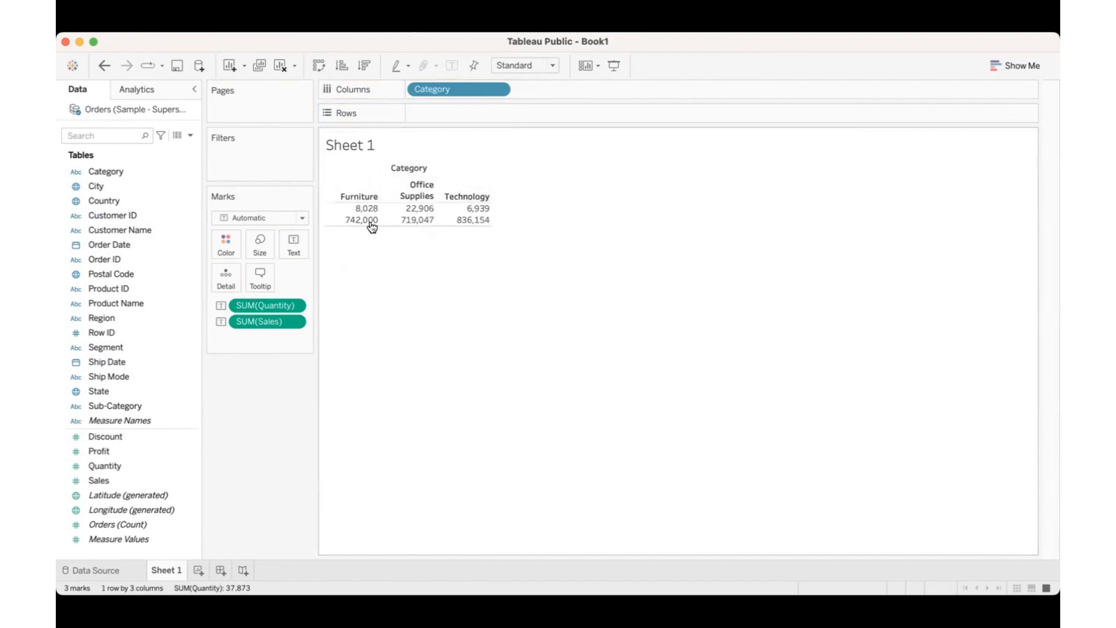
Step: Move Sales above Quantity in the marks so the Sales values are listed first in each cell
mouse_move(367, 218)
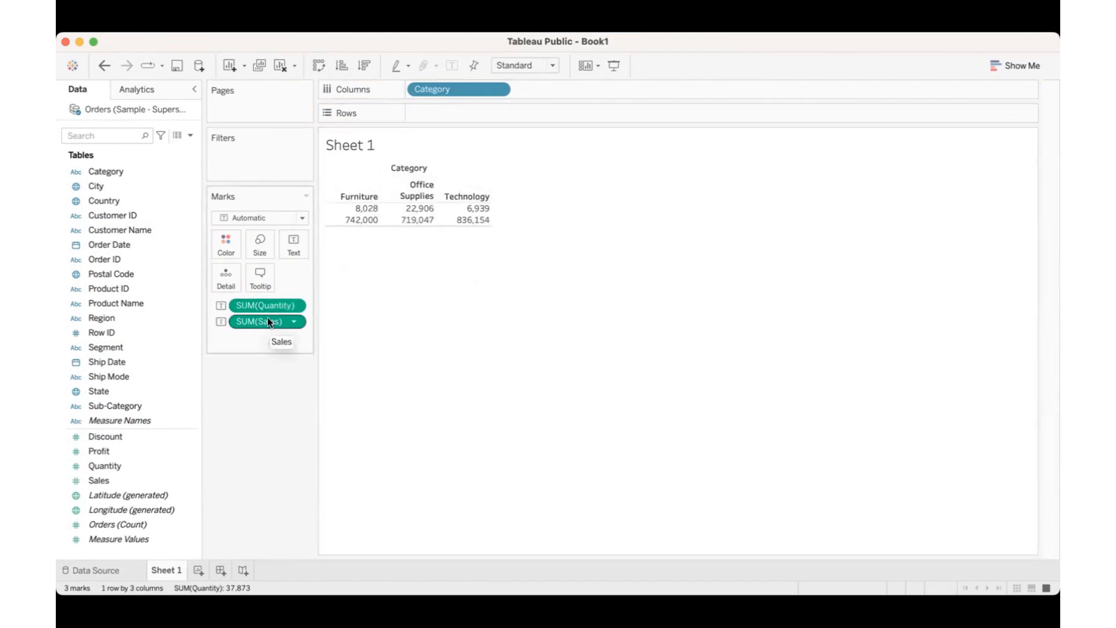
drag(268, 320, 268, 301)
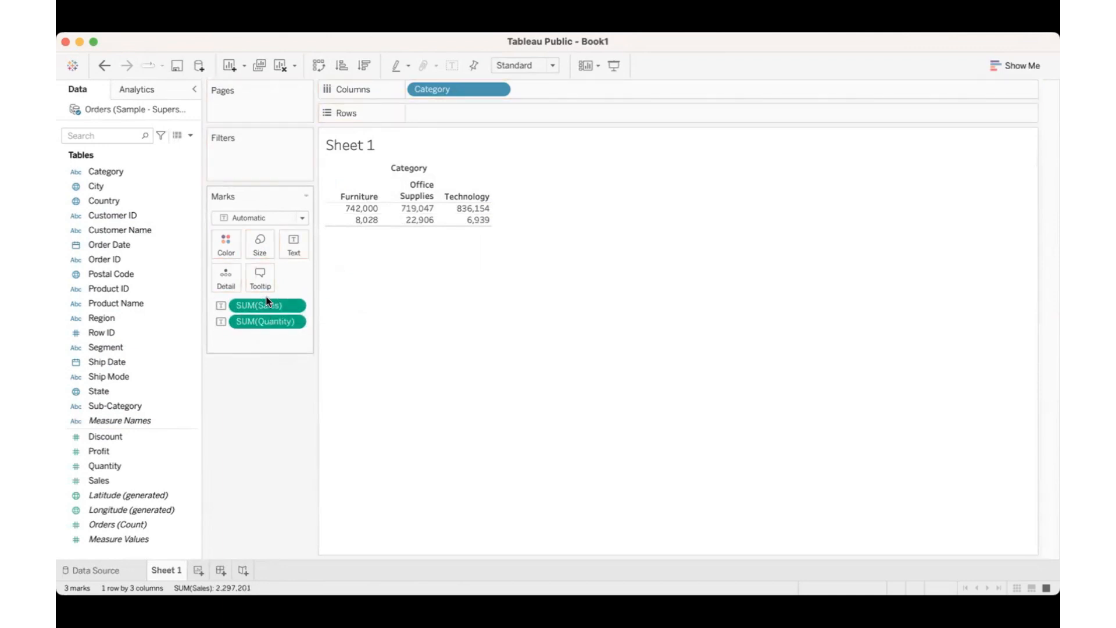
mouse_move(360, 216)
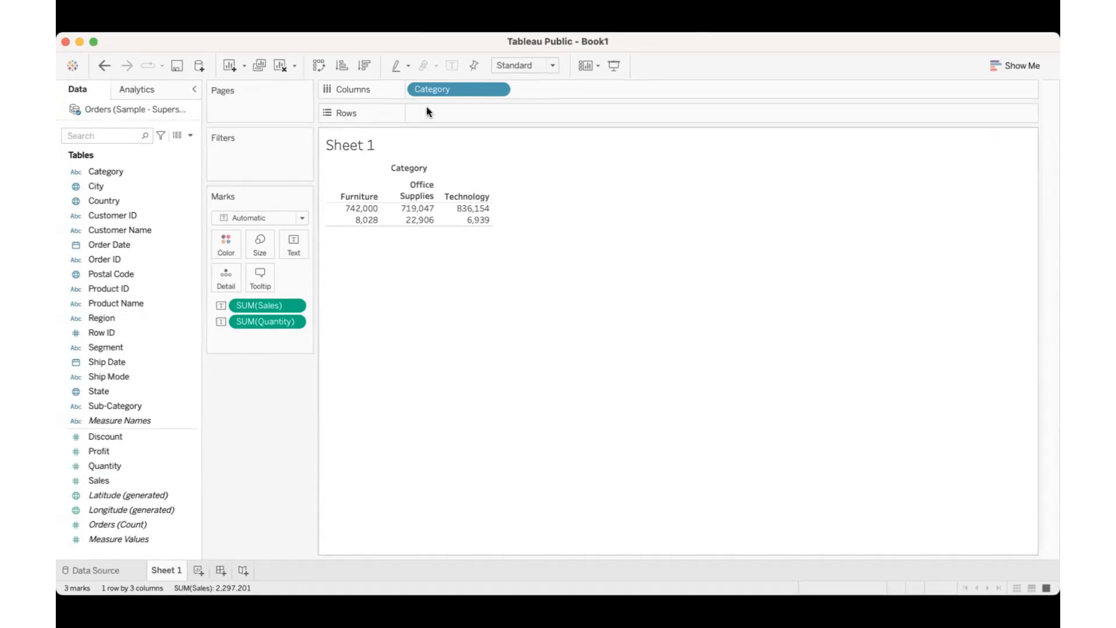
Step: Remove Category from Columns and build a nested row hierarchy with Category followed by Sub-Category
drag(433, 89, 255, 399)
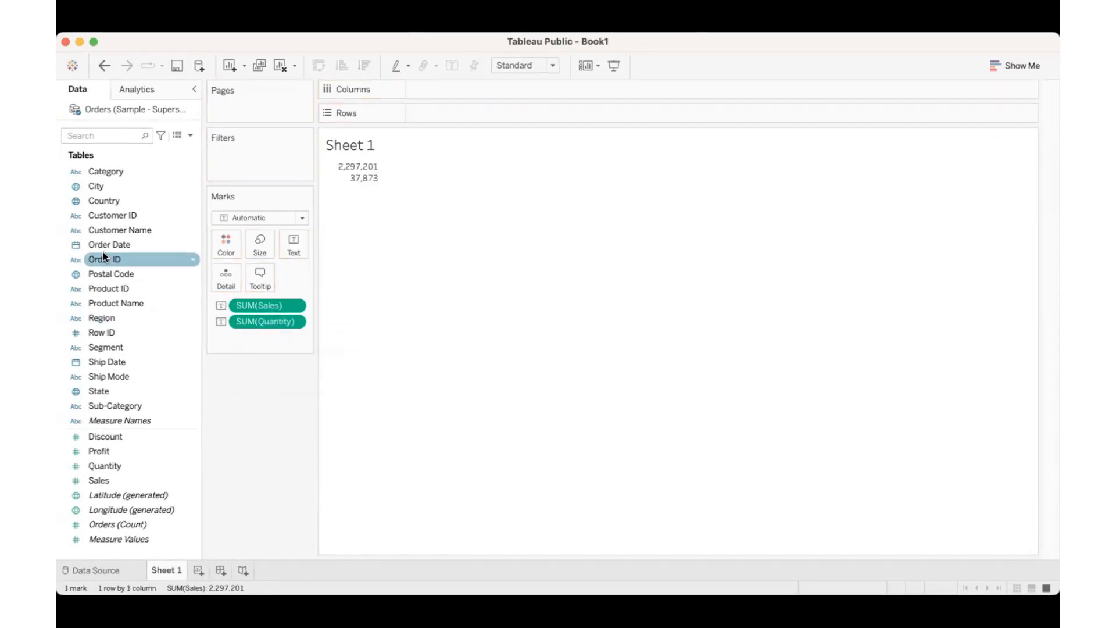
drag(110, 405, 441, 105)
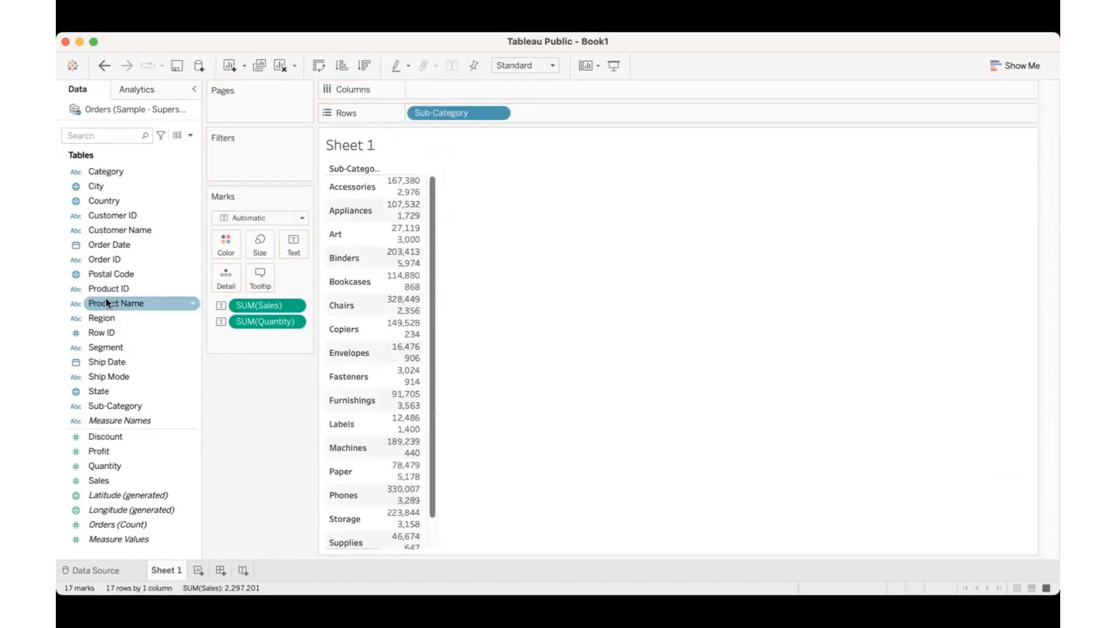
drag(95, 176, 414, 120)
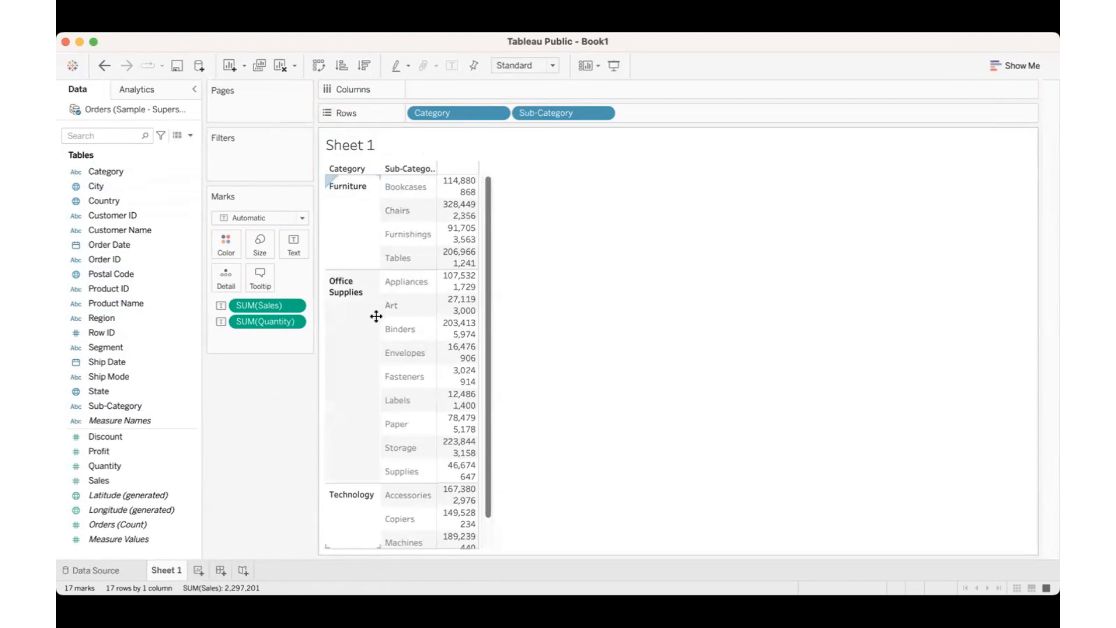
Step: Remove Quantity from the marks and widen the Sub-Category column to show its full heading
drag(271, 322, 271, 415)
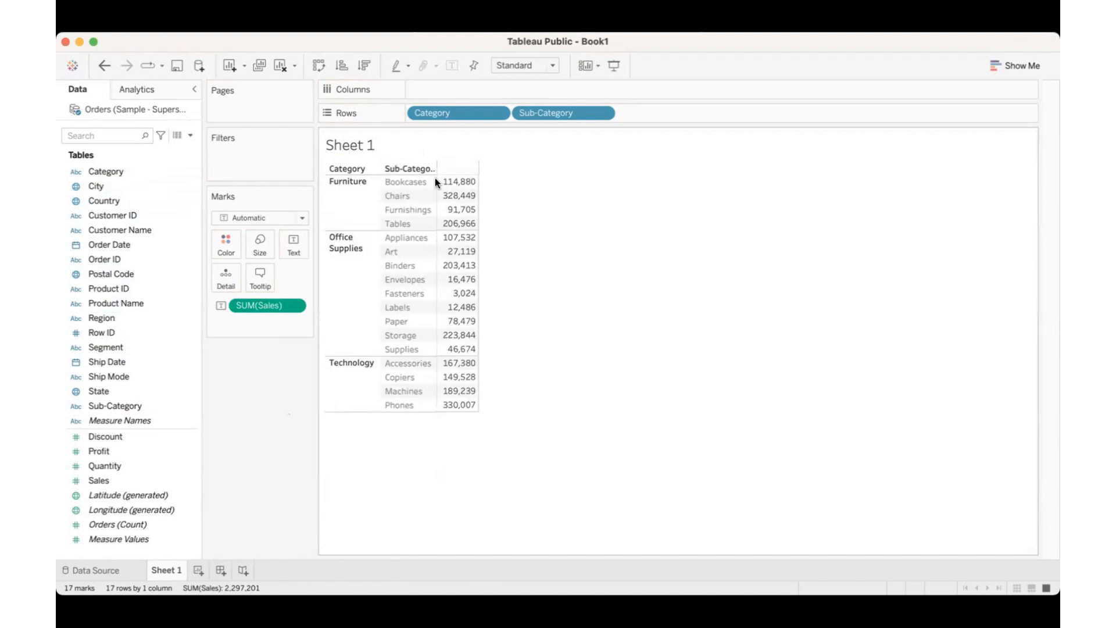
drag(435, 178, 456, 173)
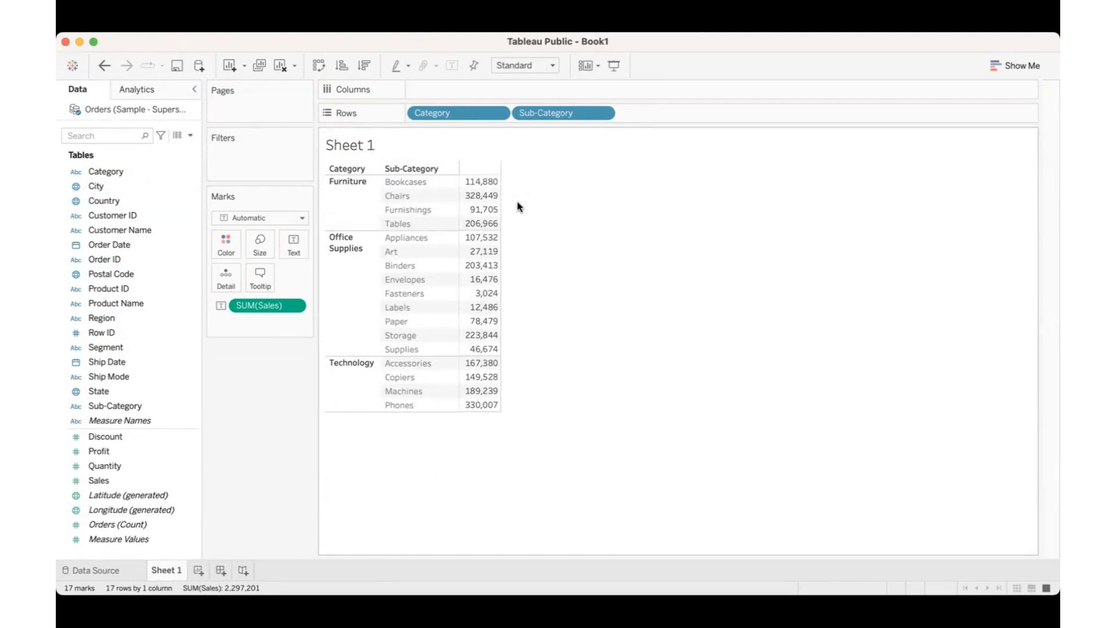
mouse_move(485, 185)
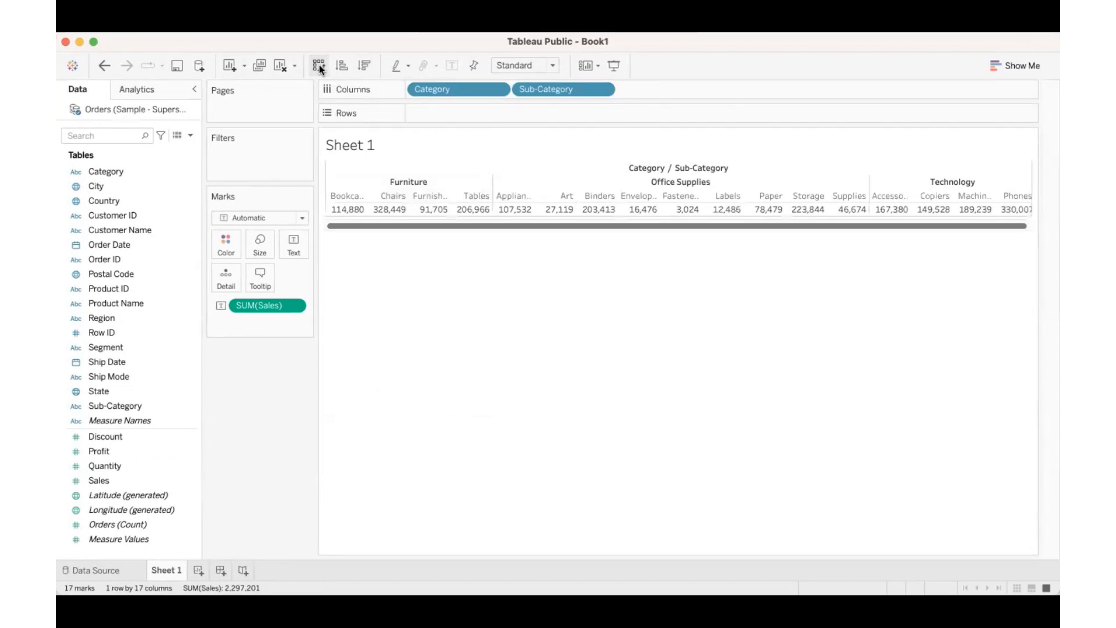
Step: Convert the table into a vertical bar chart of Sales by Category and Sub-Category, sorted descending by Sales
click(319, 64)
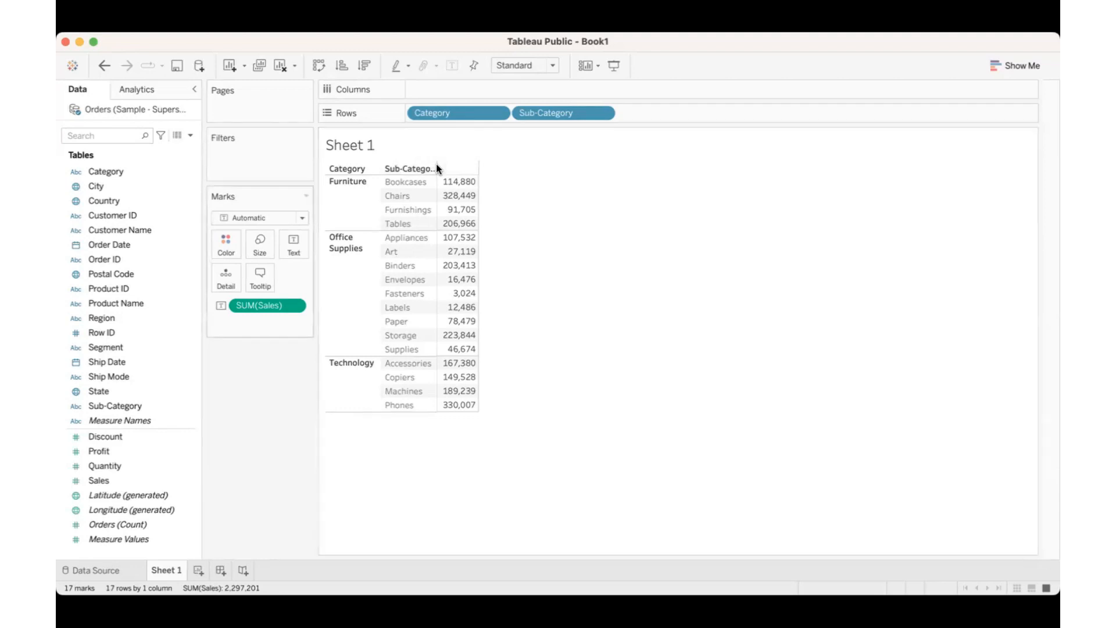
drag(267, 305, 359, 68)
click(319, 65)
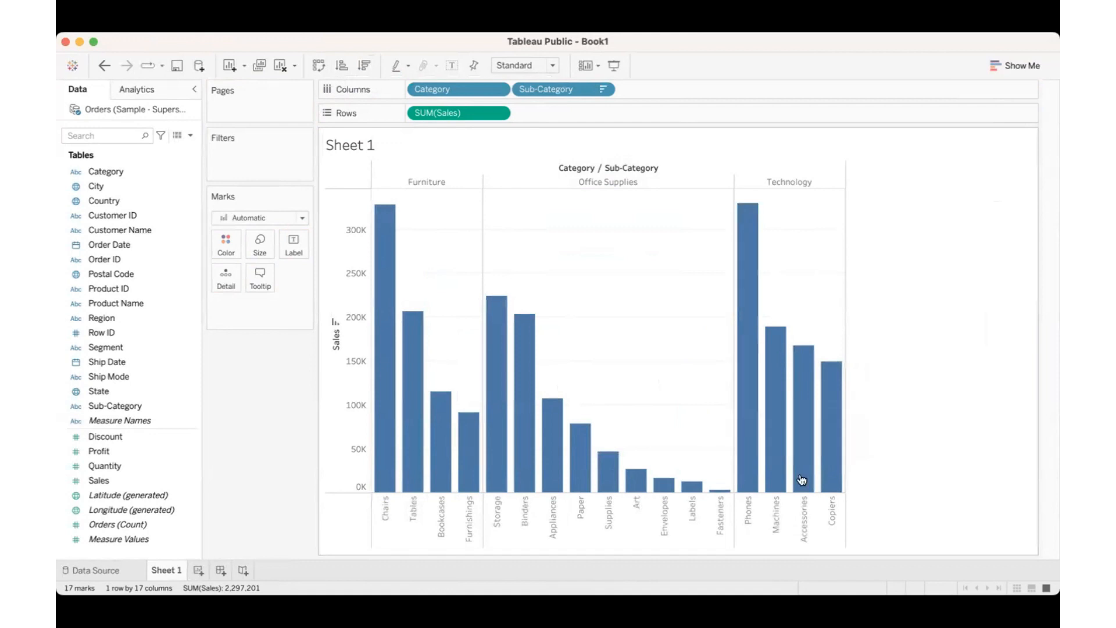
Step: Swap the axes to make the bars horizontal and sort the sub-categories ascending by Sales
mouse_move(803, 480)
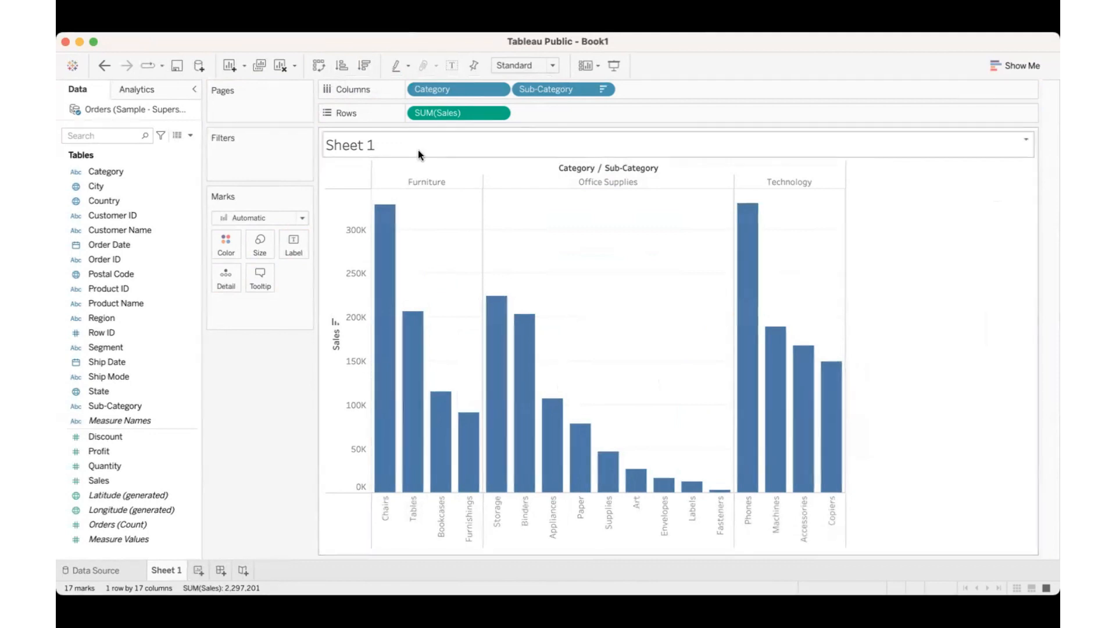
click(318, 66)
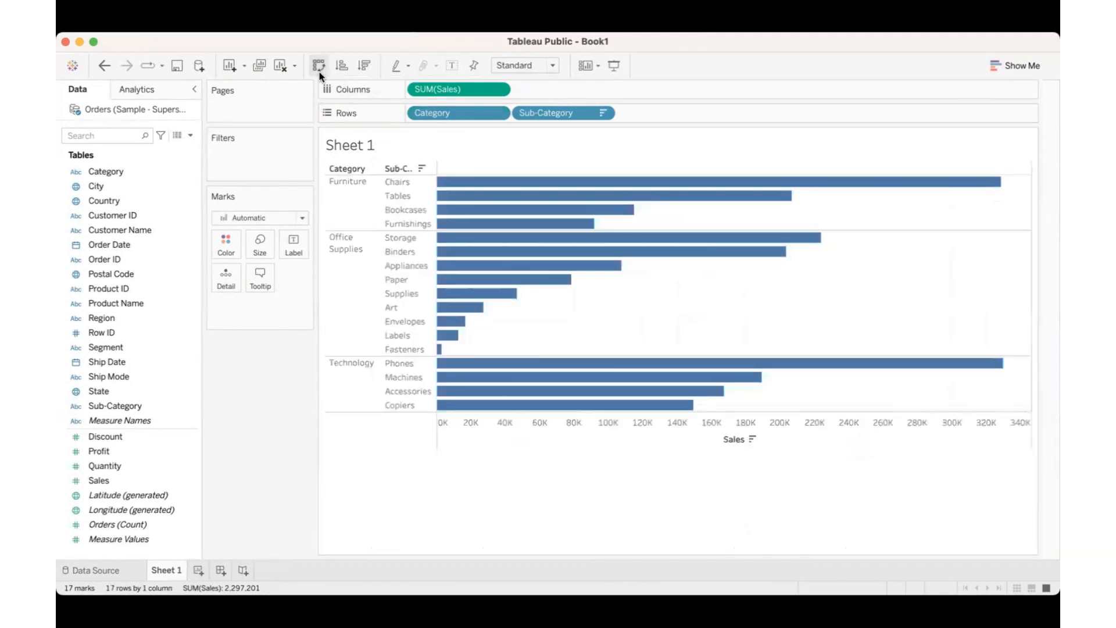
click(337, 65)
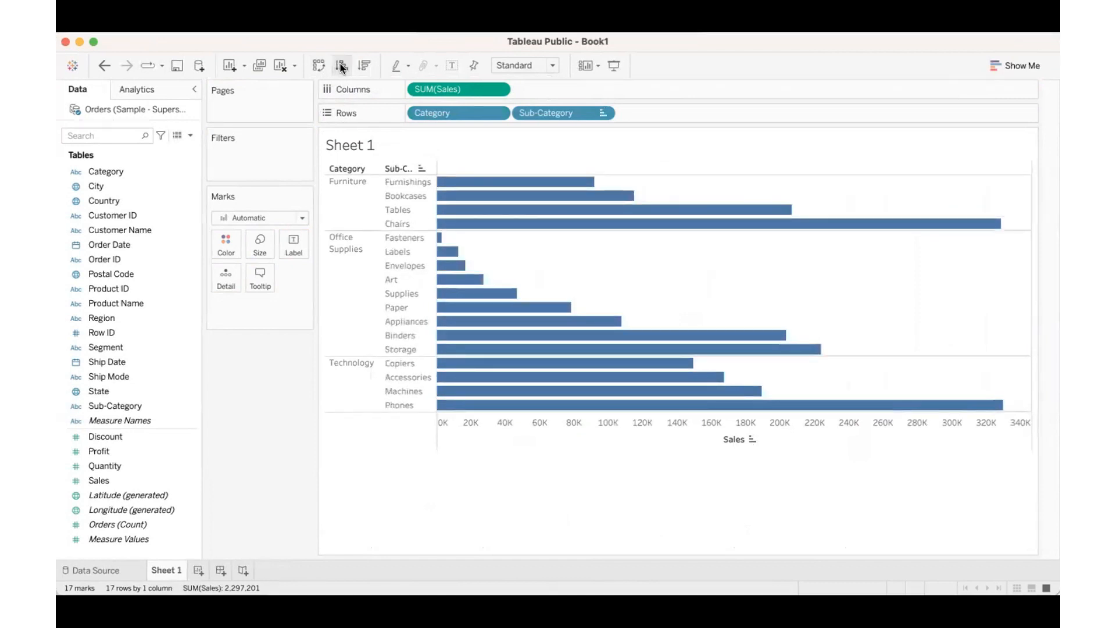
Step: Turn the bars back into Sales text values sorted in descending order, with the Sub-Category column widened to fit its heading
drag(431, 86, 290, 245)
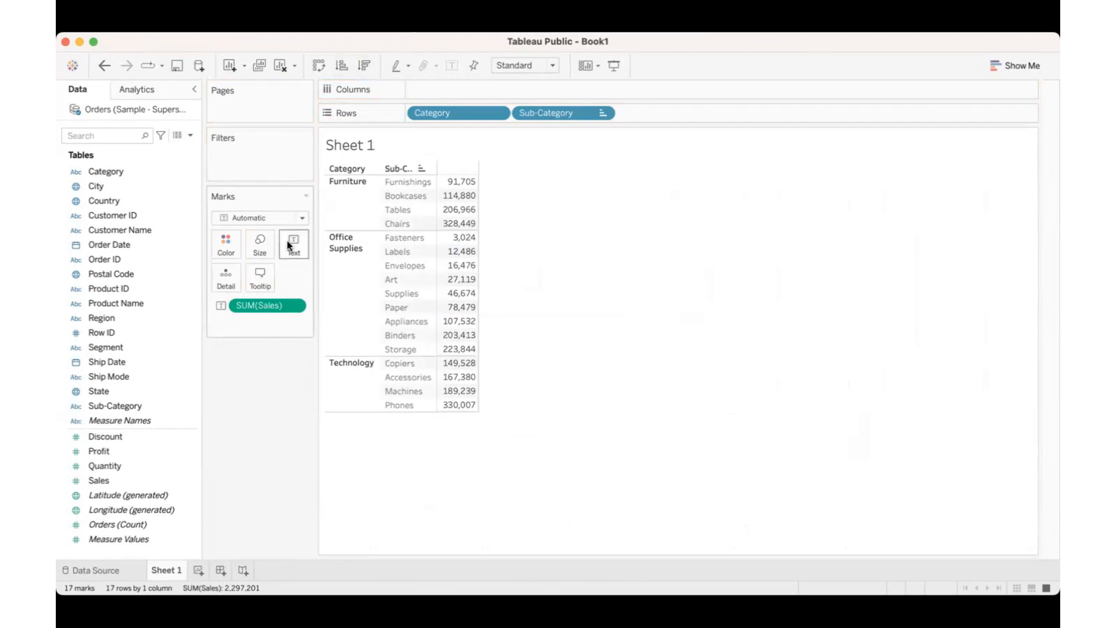
click(364, 65)
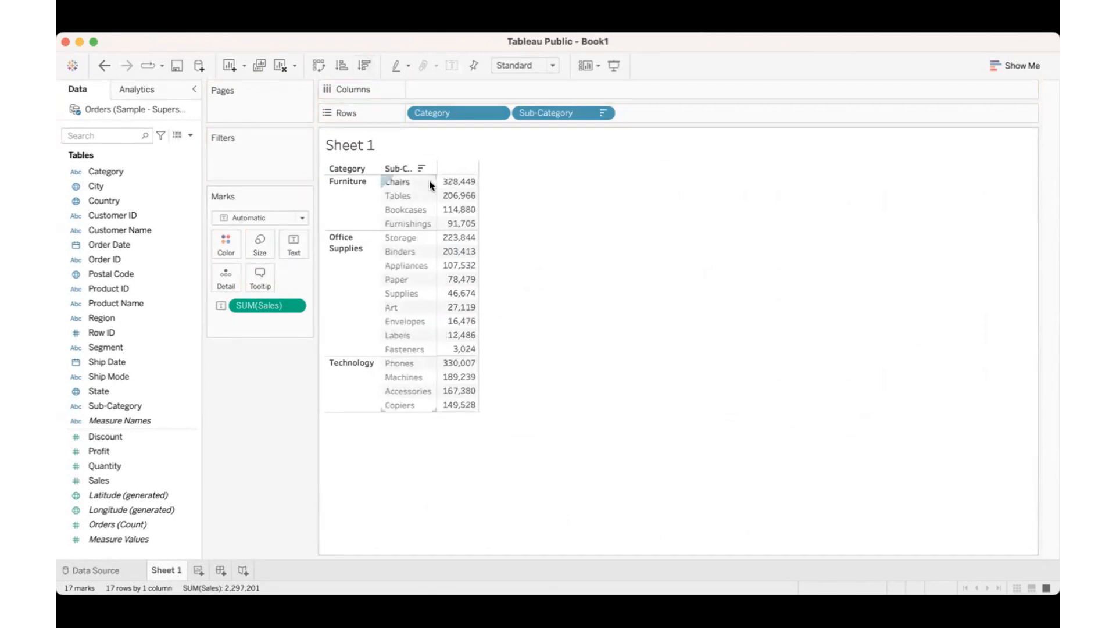
drag(436, 182, 457, 181)
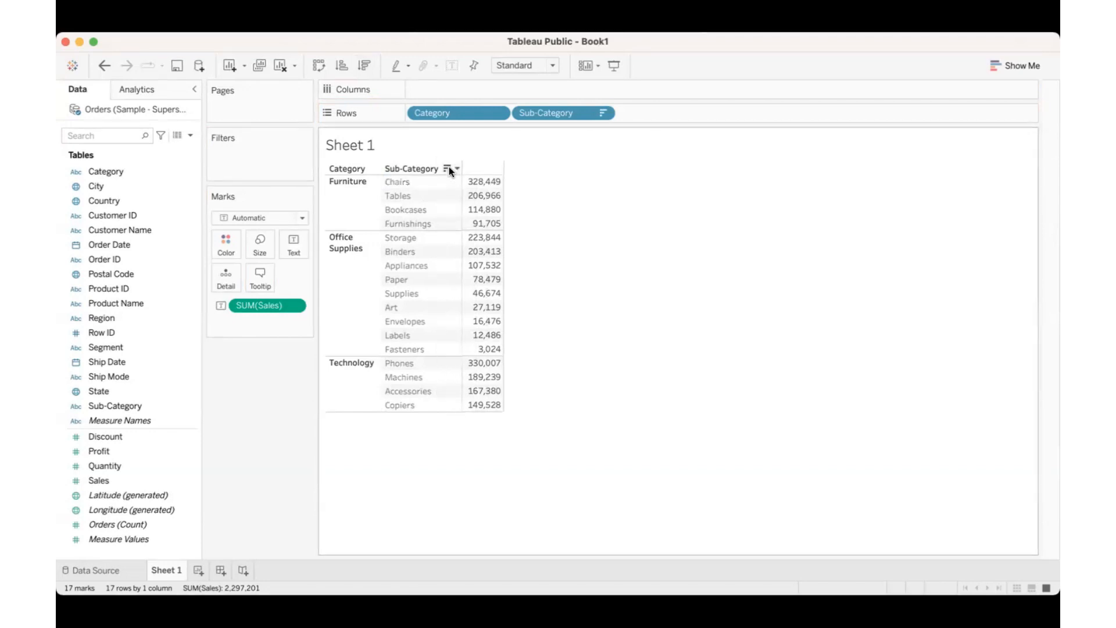
Step: Try the ascending and alphabetical sorts from the Sub-Category heading, and restore the descending sort by Sales
click(448, 168)
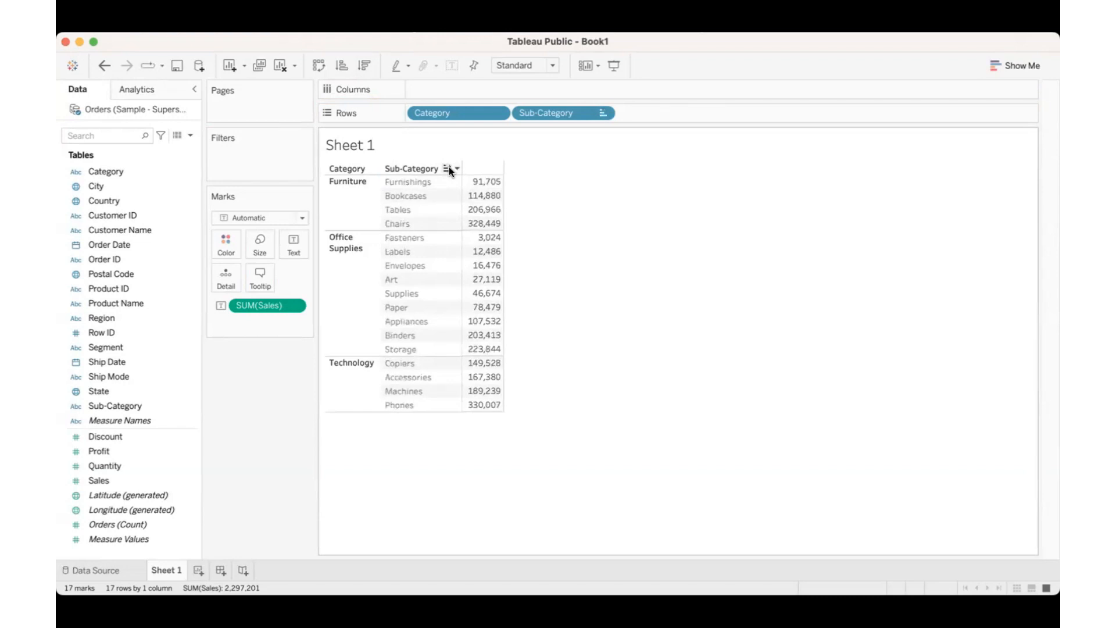
click(449, 168)
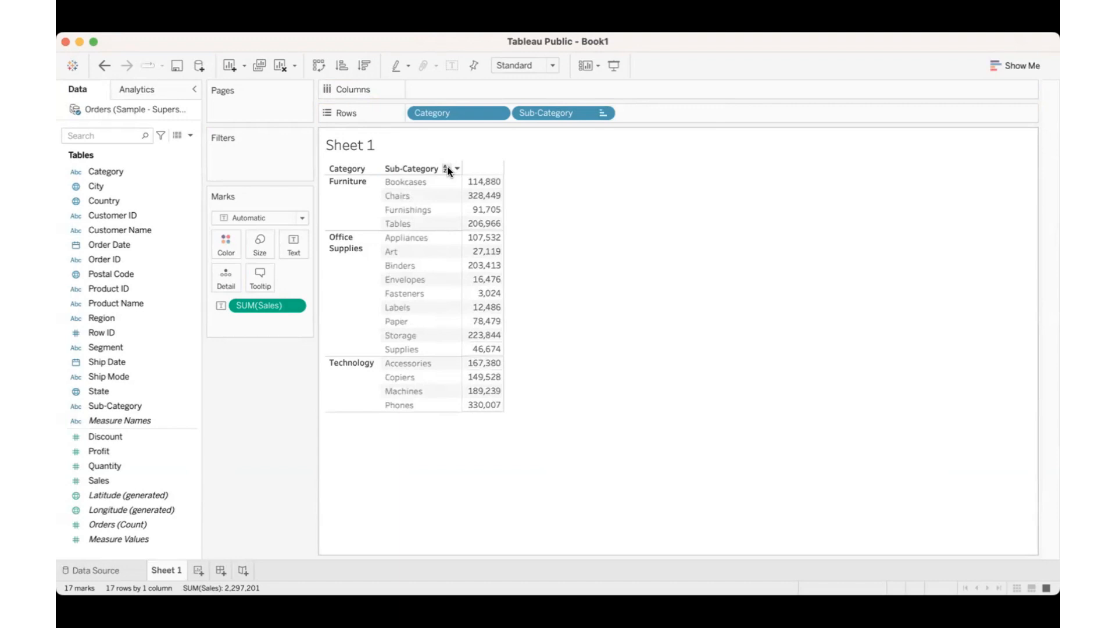
click(361, 65)
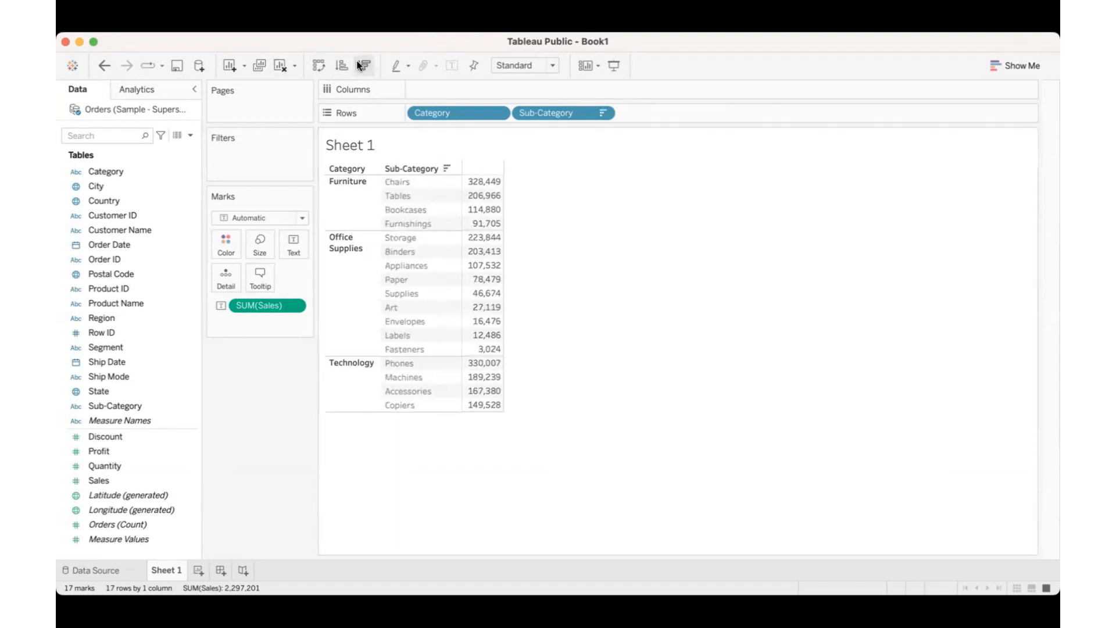
Step: Sort the sub-categories within each category in ascending order of Sales and check the smallest and largest values
mouse_move(477, 220)
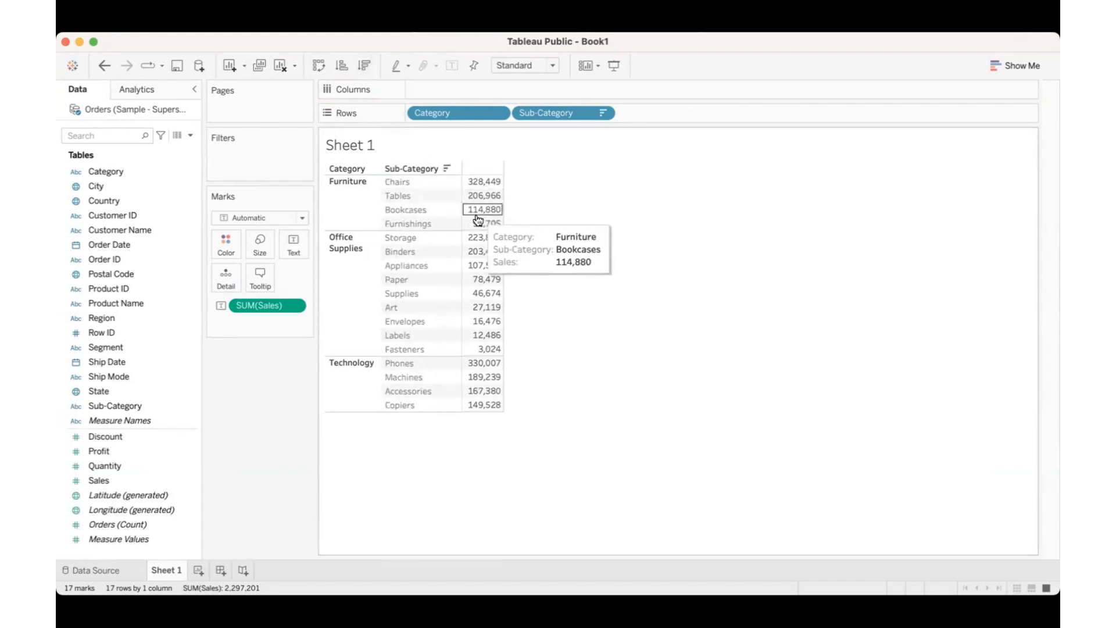
click(342, 65)
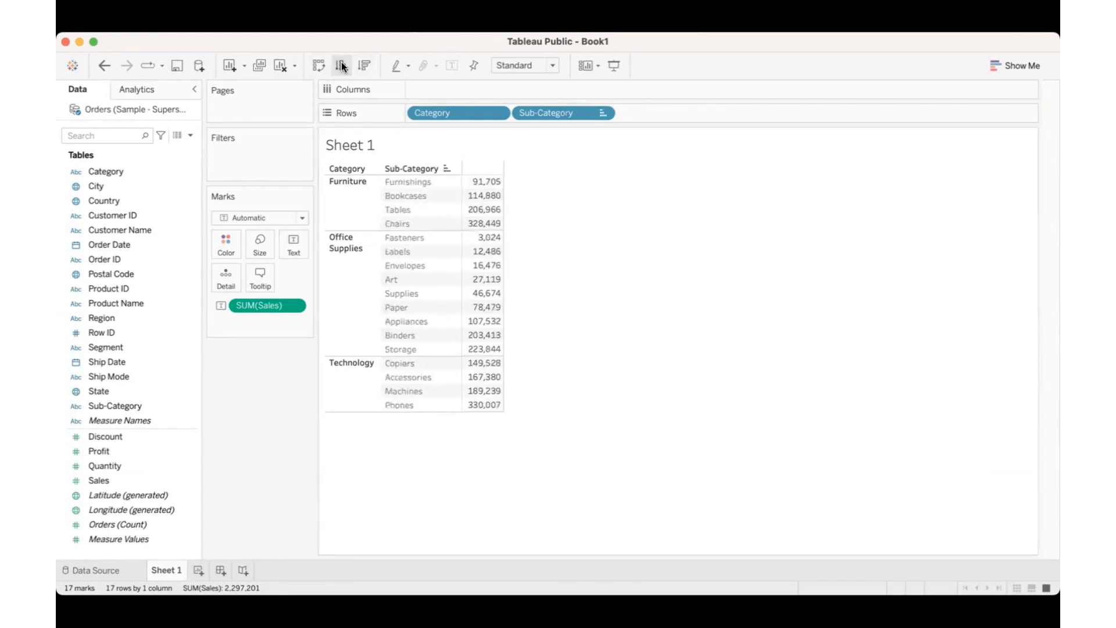
mouse_move(476, 187)
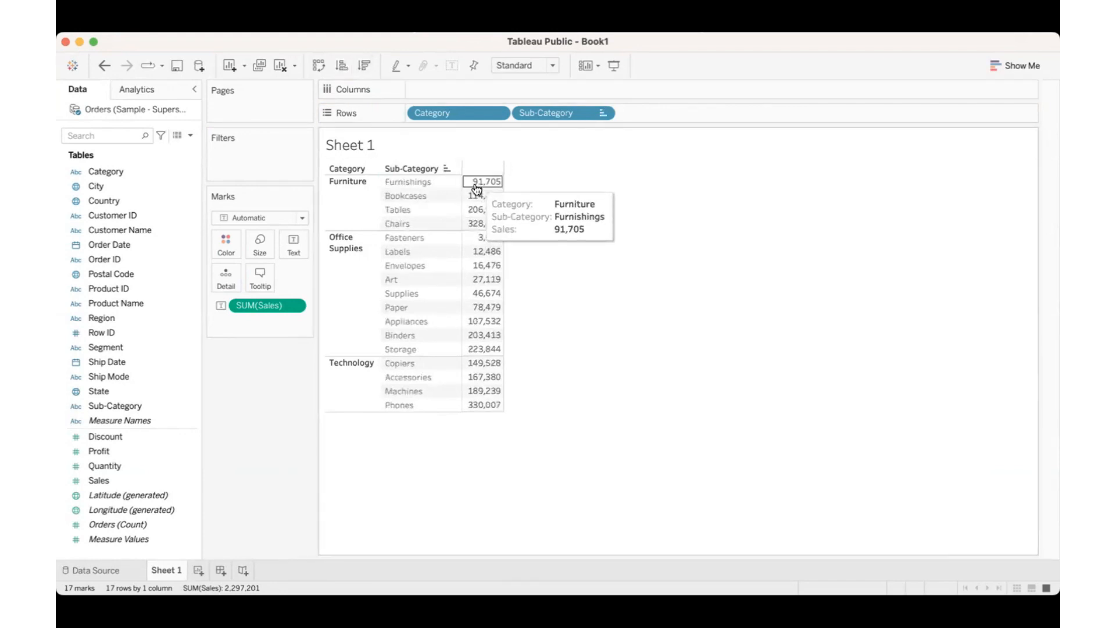
mouse_move(482, 401)
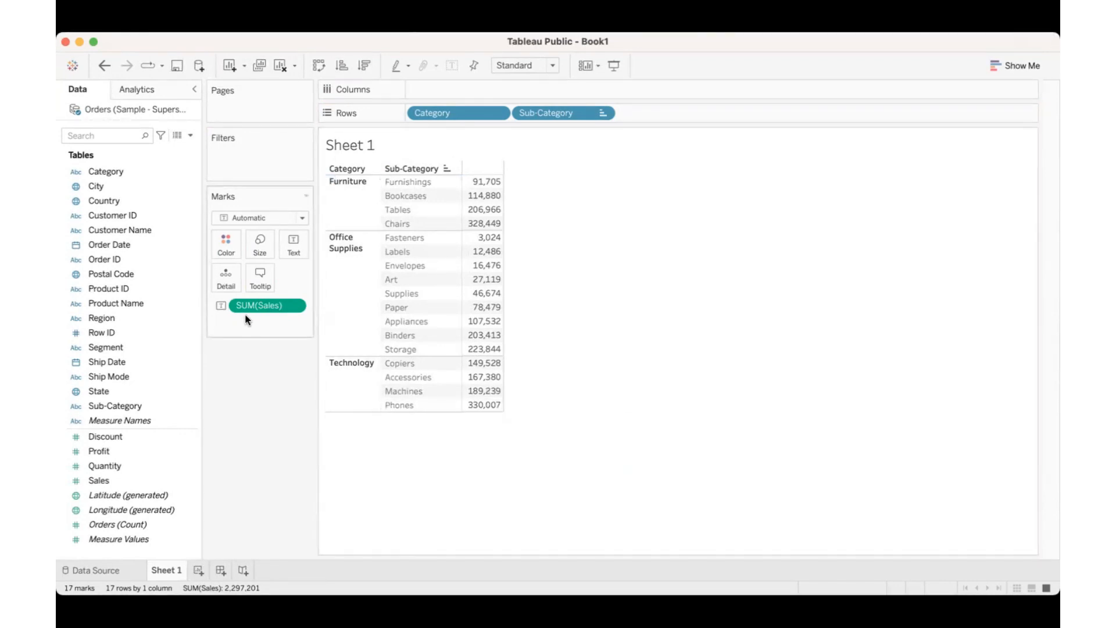
Step: Turn the Sales text values into bars and swap the axes for a vertical bar chart with Sales on Rows
drag(258, 305, 449, 92)
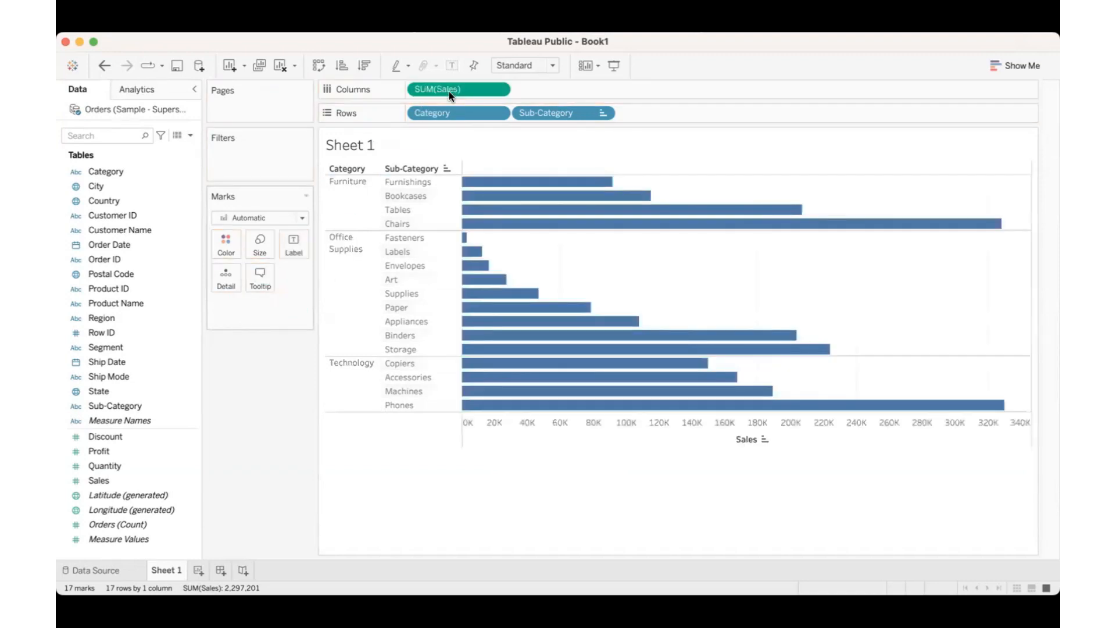
click(320, 65)
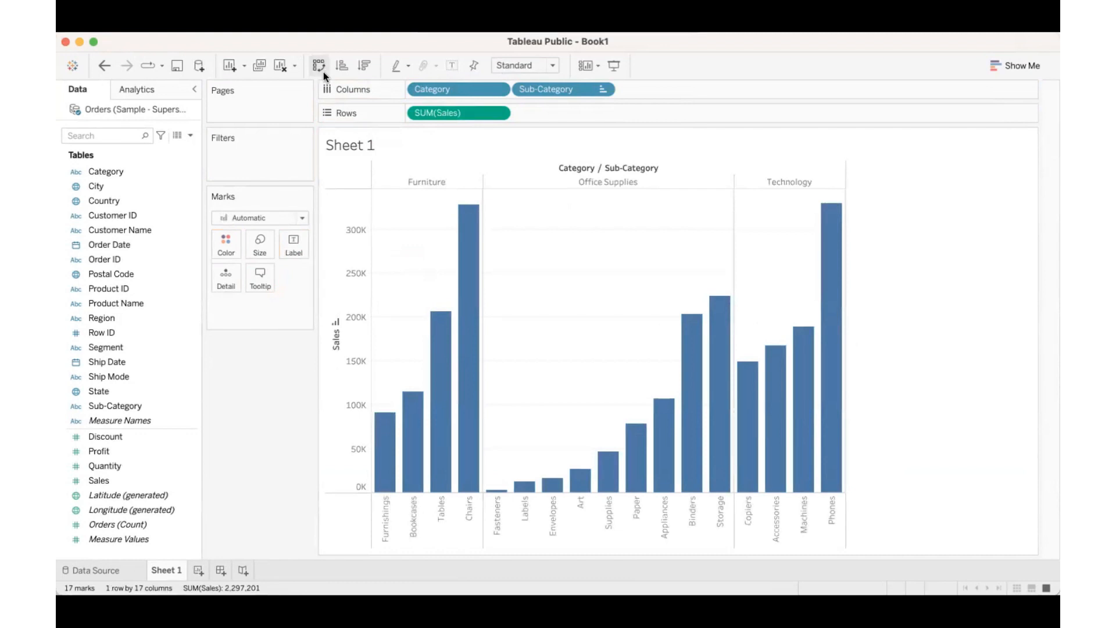
mouse_move(462, 314)
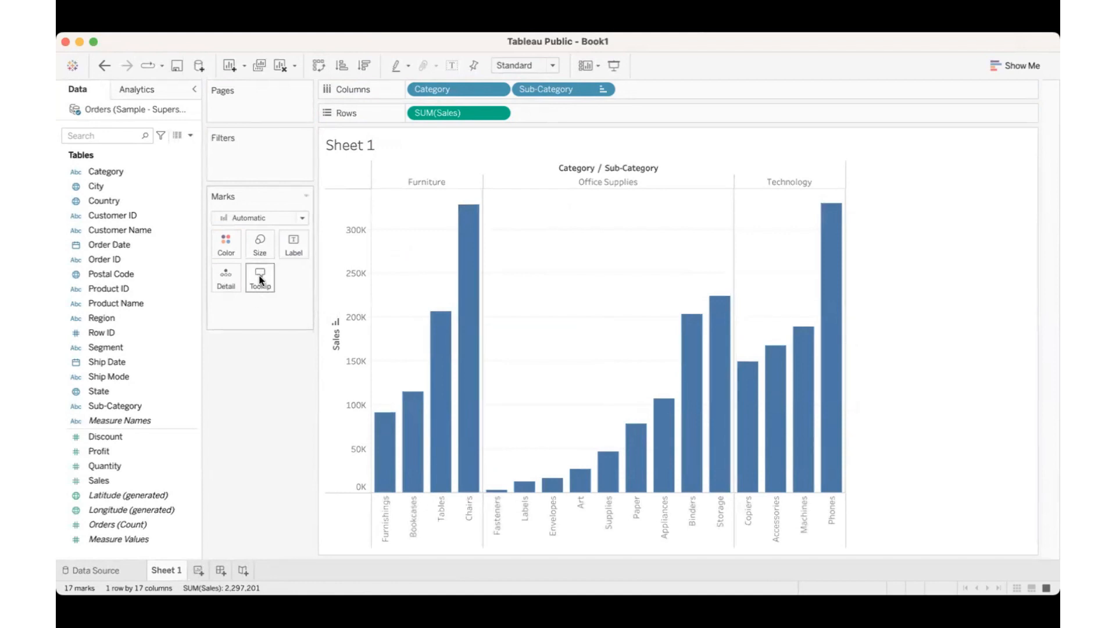
Step: Add Quantity to the bars' tooltip and check the tooltip on the Chairs bar
mouse_move(479, 330)
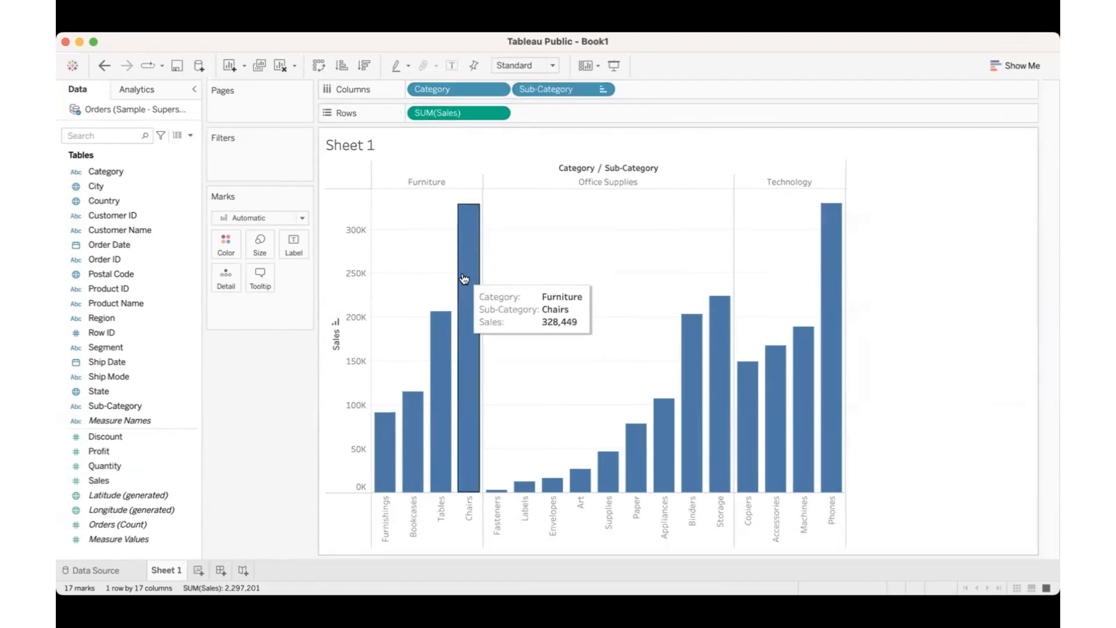
drag(122, 468, 260, 281)
mouse_move(469, 293)
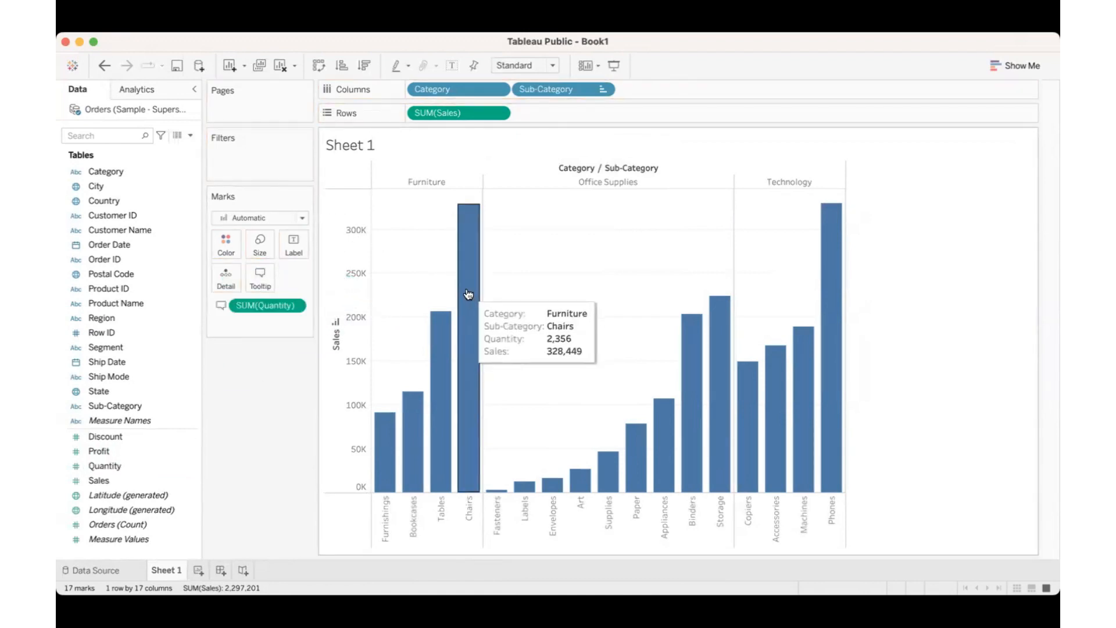